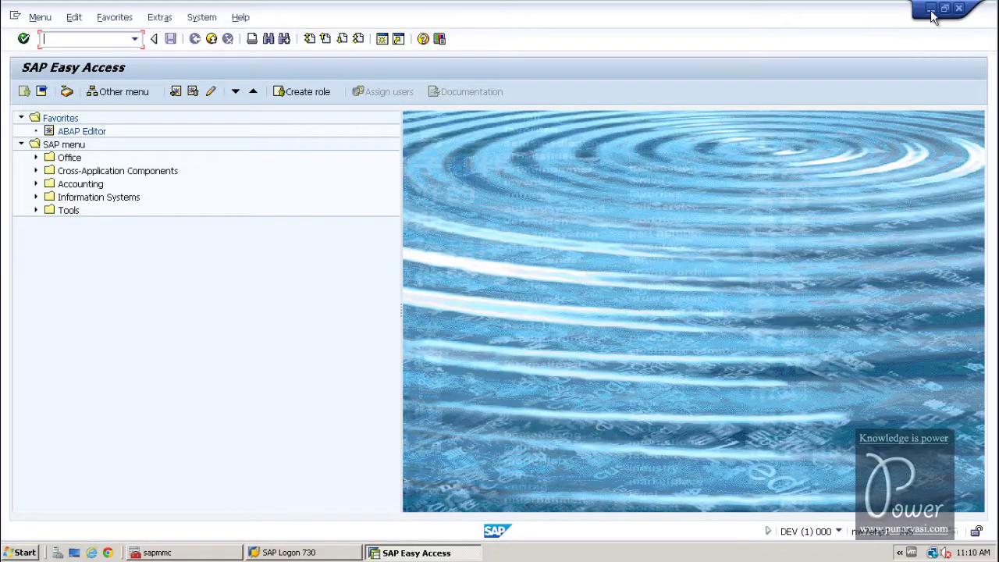
# - Minimize the DEV SAP GUI and SAP Logon windows and restore the SAP Management Console
pyautogui.click(932, 10)
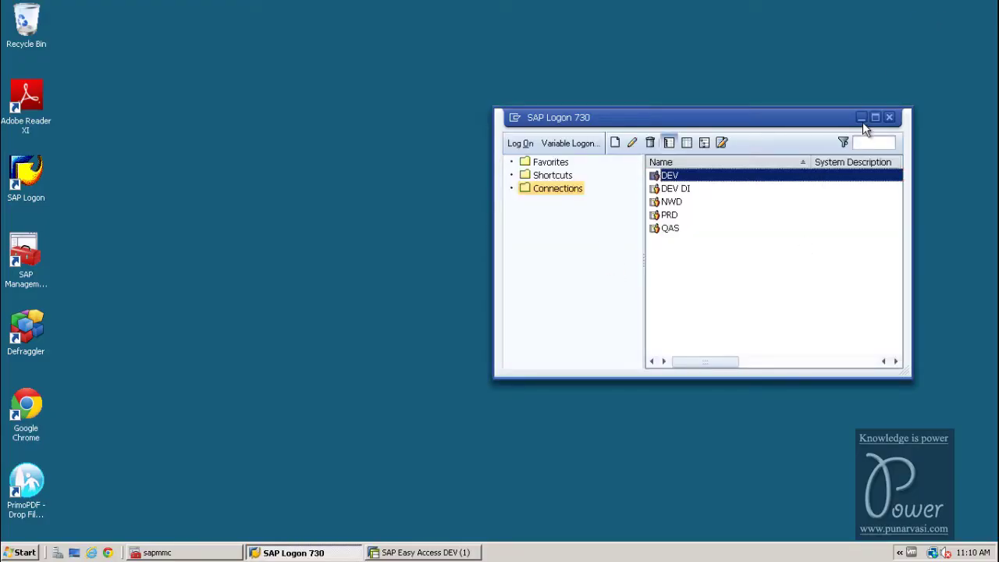
pyautogui.click(862, 117)
pyautogui.click(220, 553)
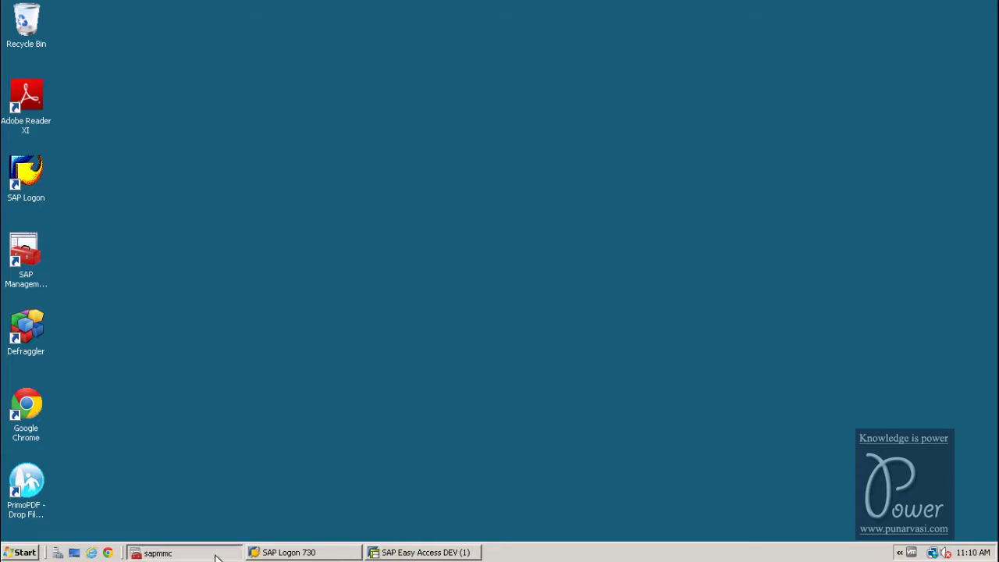
# - Expand DEV's nw7ehp1 0 and NWD's nw7ehp1 2 instances to compare them
pyautogui.click(191, 224)
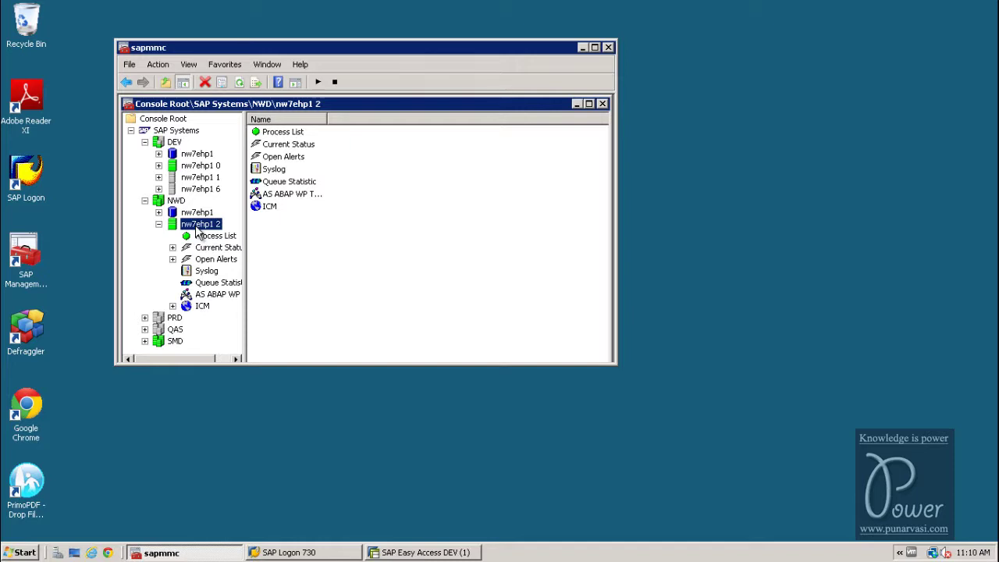
pyautogui.click(159, 167)
pyautogui.click(196, 167)
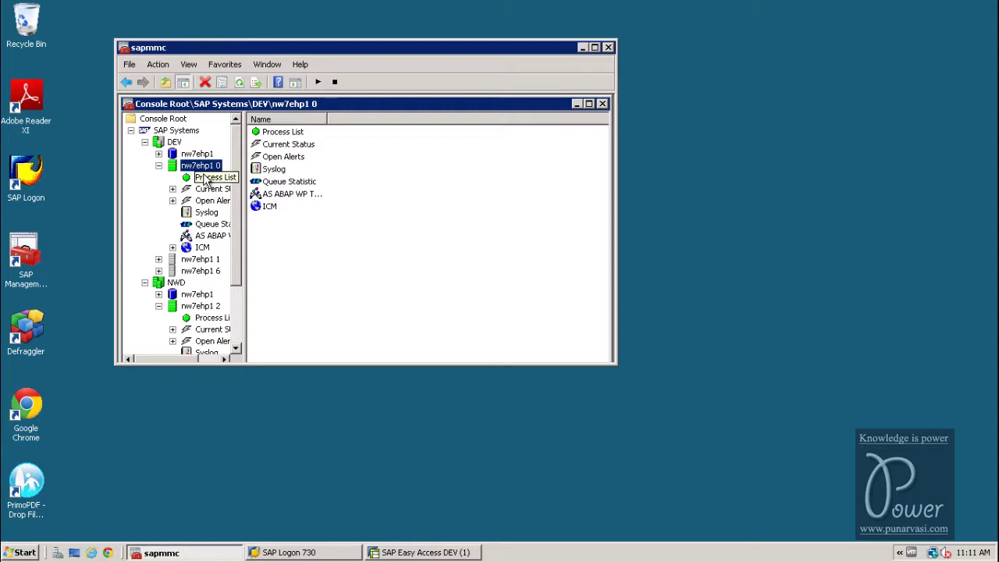
pyautogui.click(197, 308)
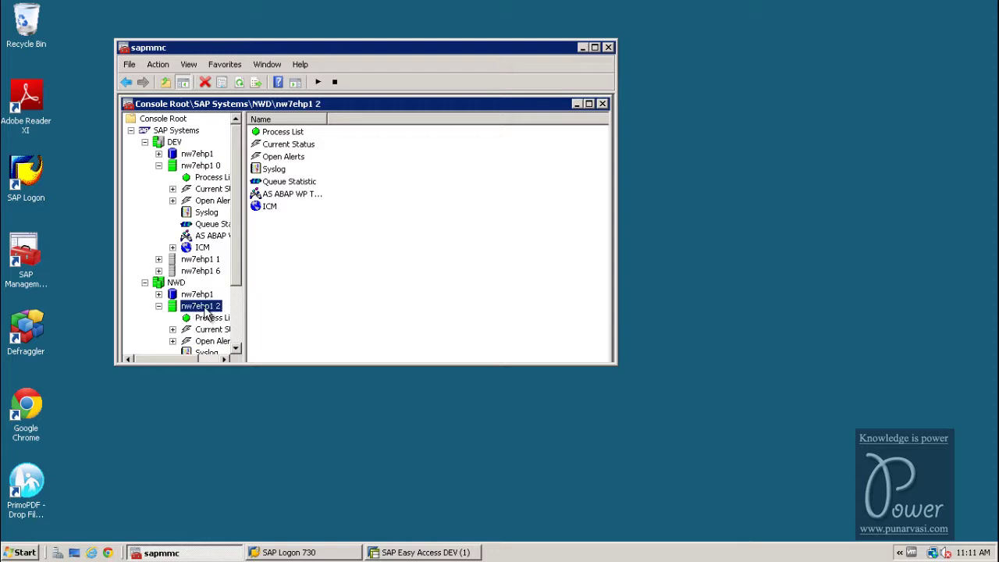
# - Log on to the NWD system in client 000 as user ddic with the account password
pyautogui.click(322, 553)
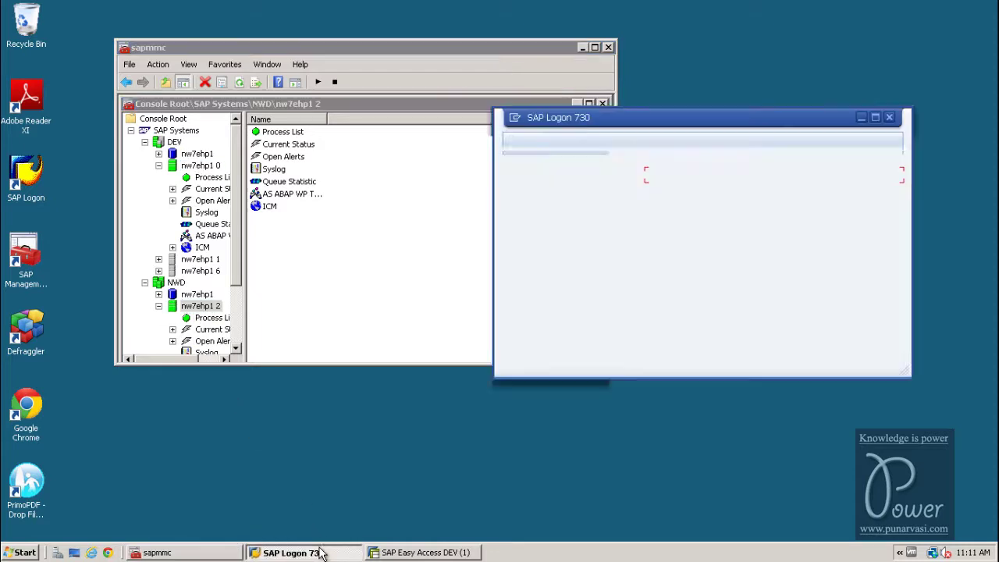
pyautogui.doubleClick(672, 202)
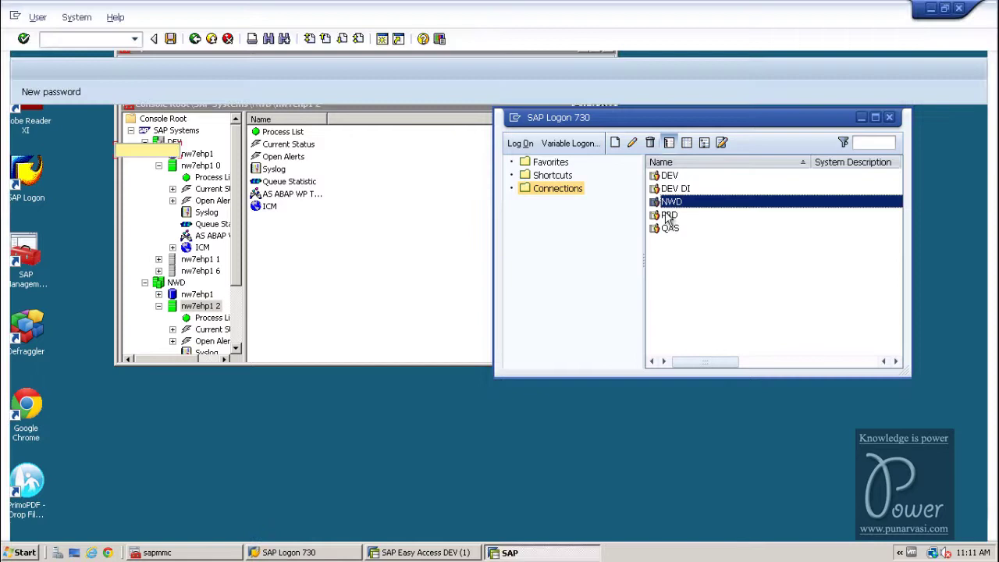
pyautogui.hotkey('shift', 'Tab')
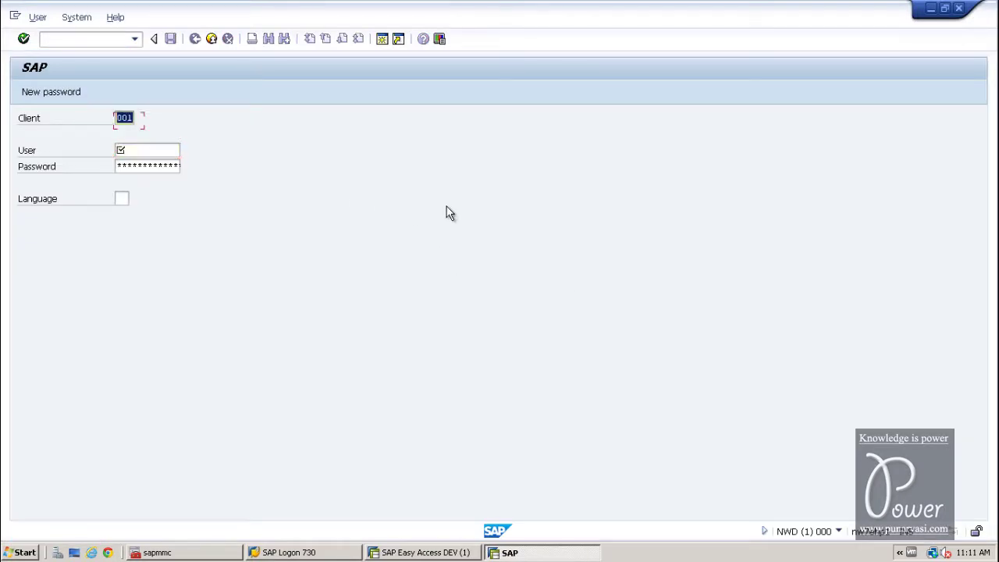
pyautogui.write('000')
pyautogui.press('Tab')
pyautogui.write('ddic')
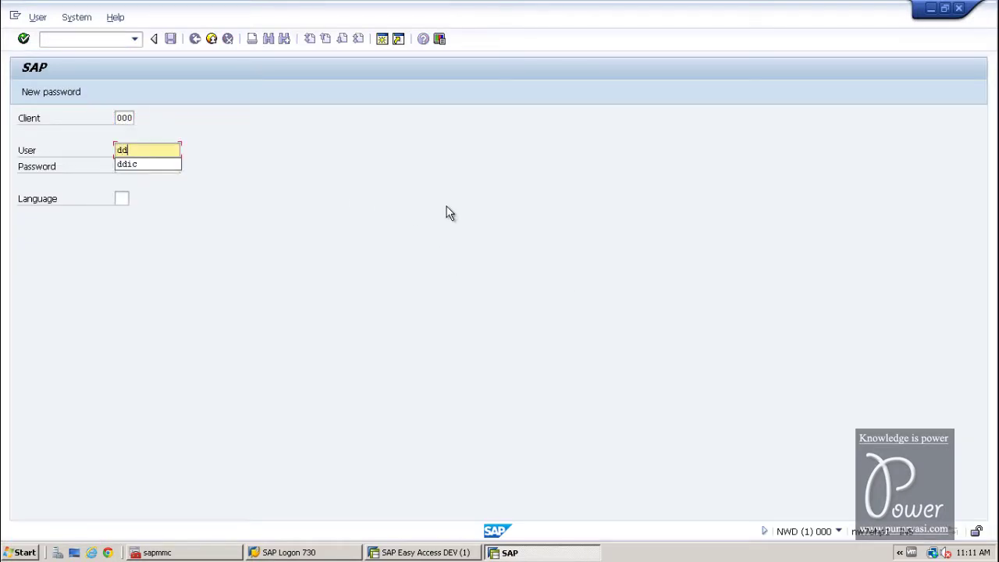
pyautogui.press('Tab')
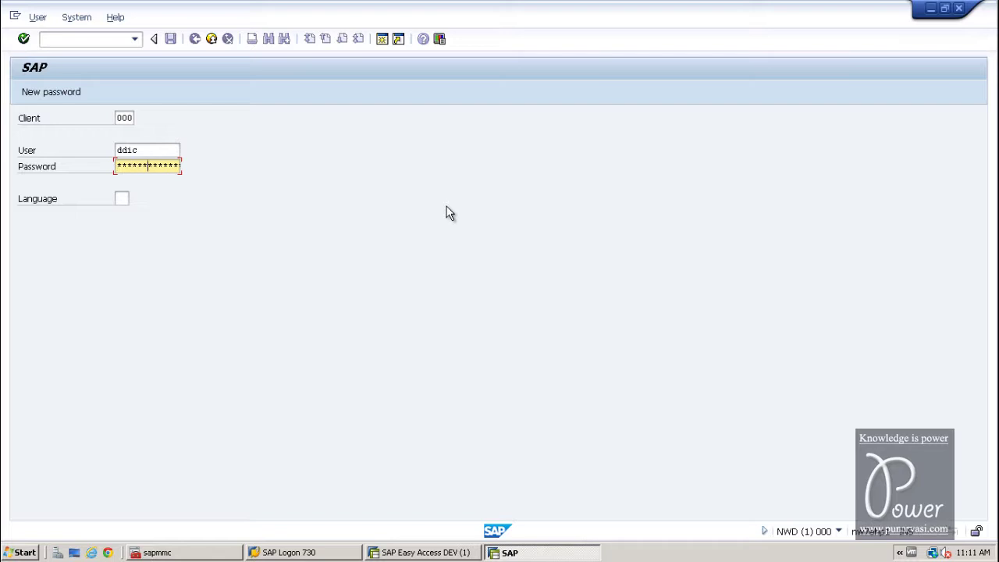
pyautogui.press('Return')
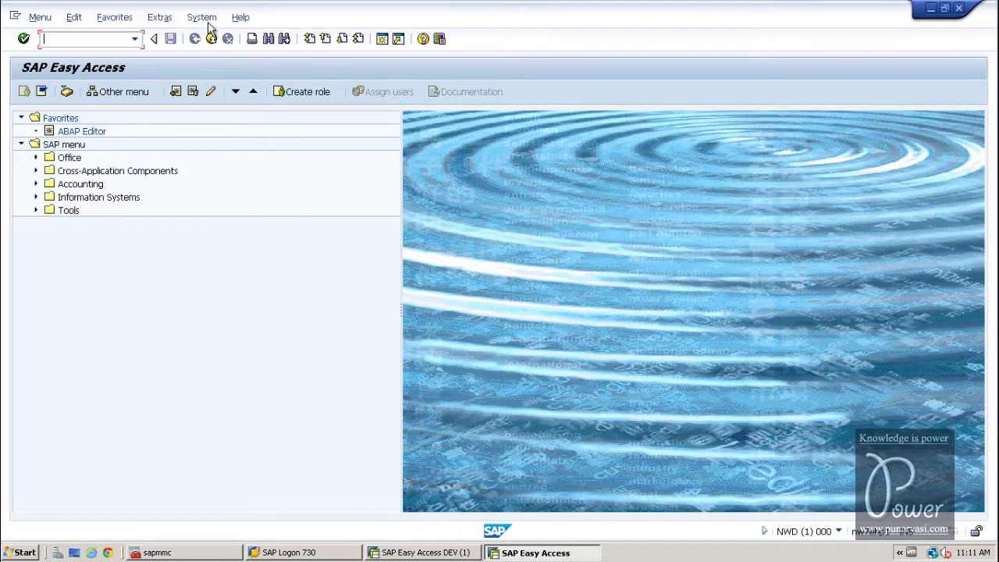
# - Check NWD's System Status component information for BI_CONT release 704, then switch back to DEV
pyautogui.click(208, 22)
pyautogui.click(225, 217)
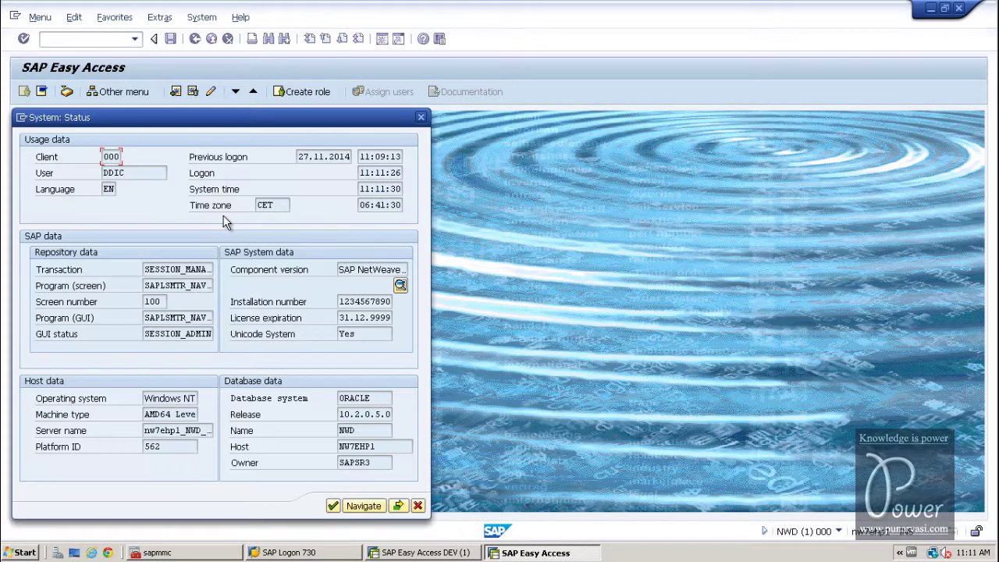
pyautogui.click(403, 283)
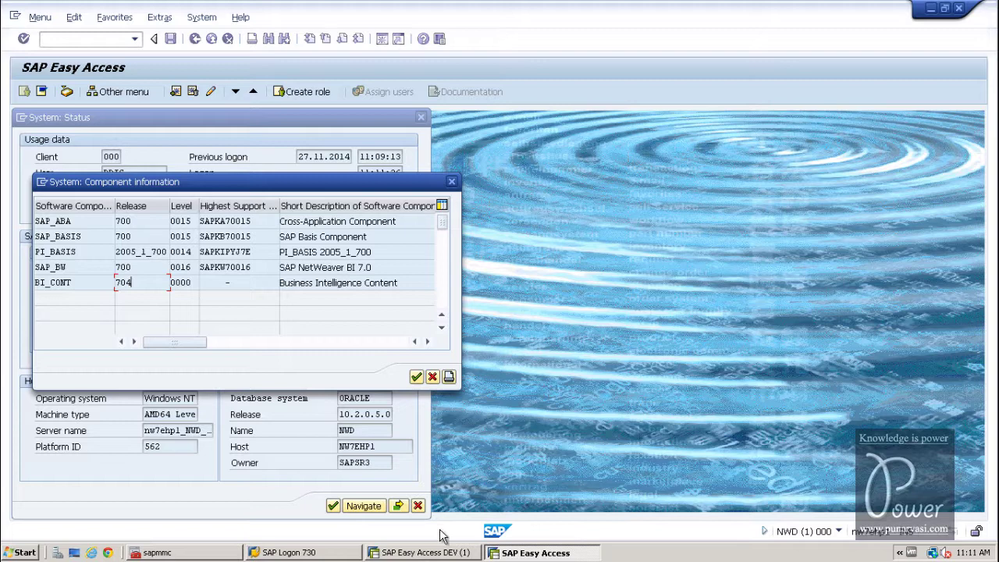
pyautogui.click(433, 552)
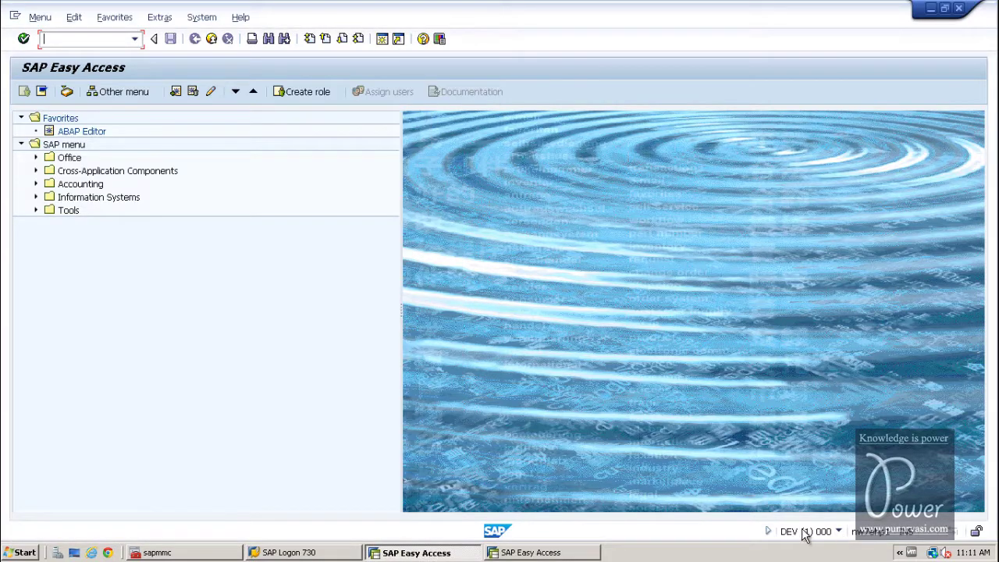
pyautogui.click(197, 554)
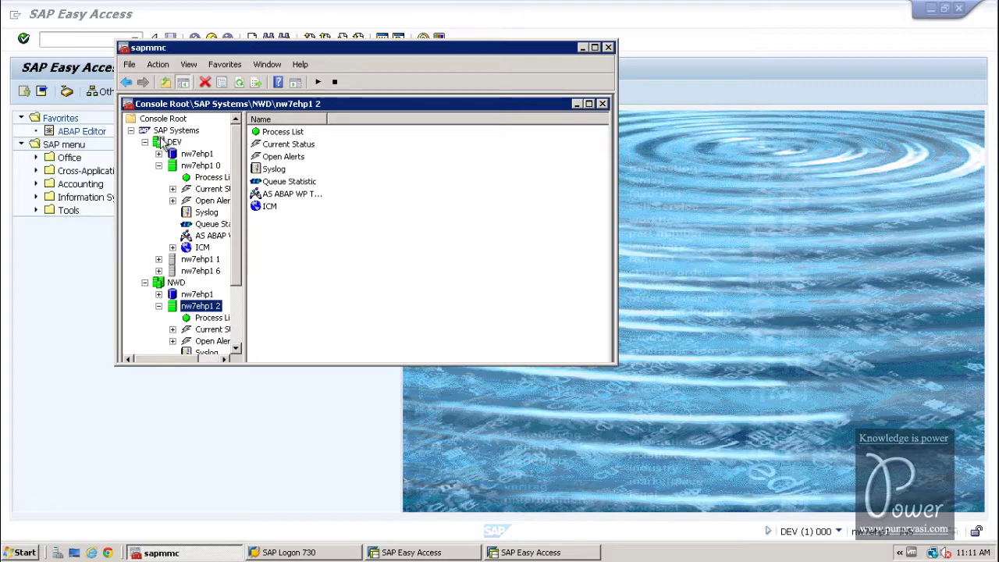
pyautogui.click(483, 504)
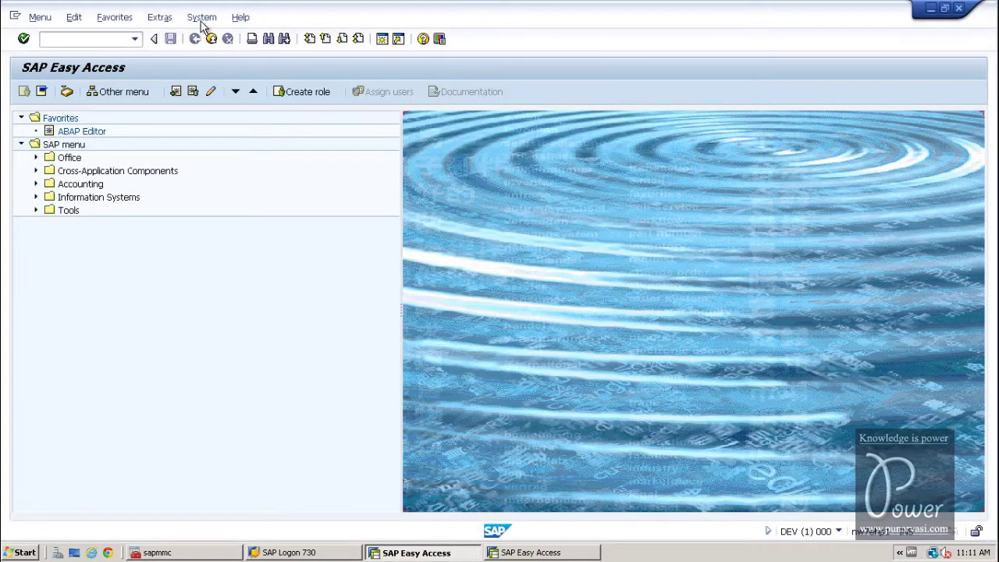
pyautogui.click(201, 18)
pyautogui.click(225, 214)
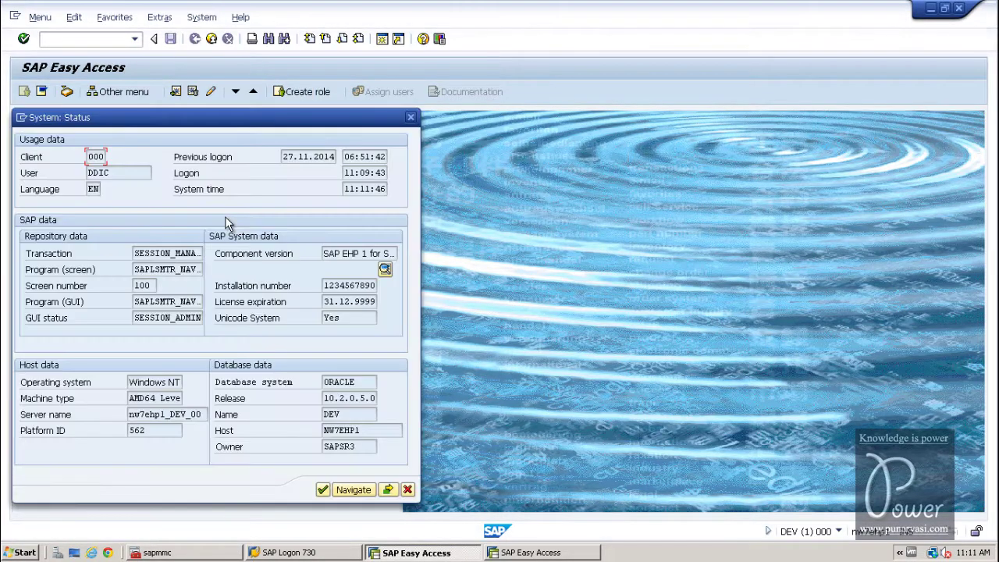
pyautogui.click(384, 268)
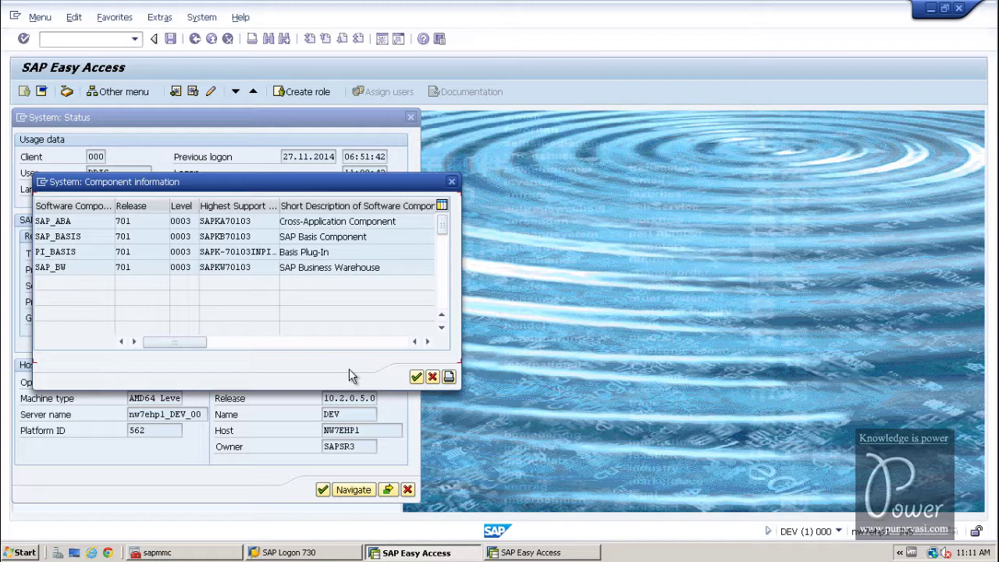
pyautogui.click(433, 377)
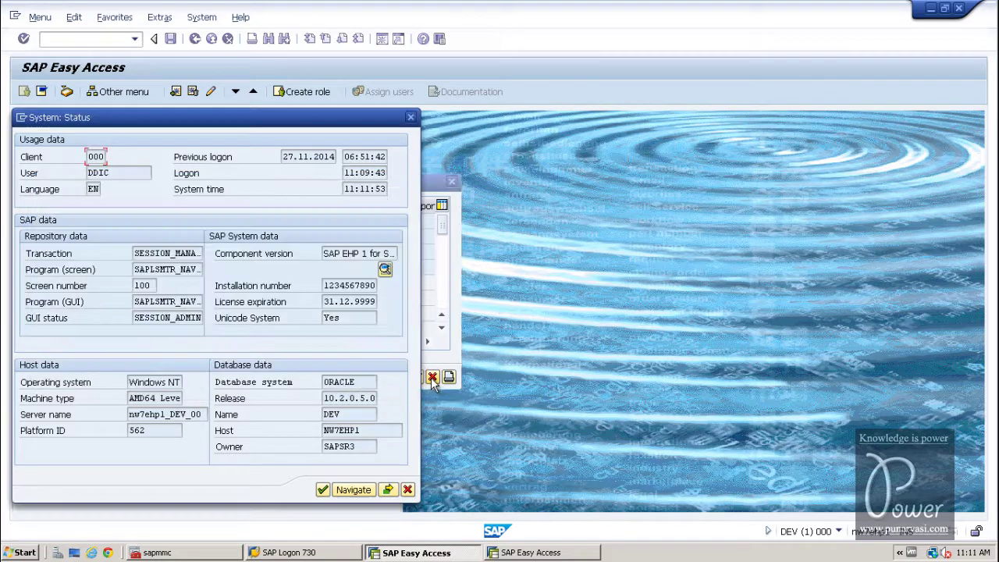
pyautogui.click(408, 490)
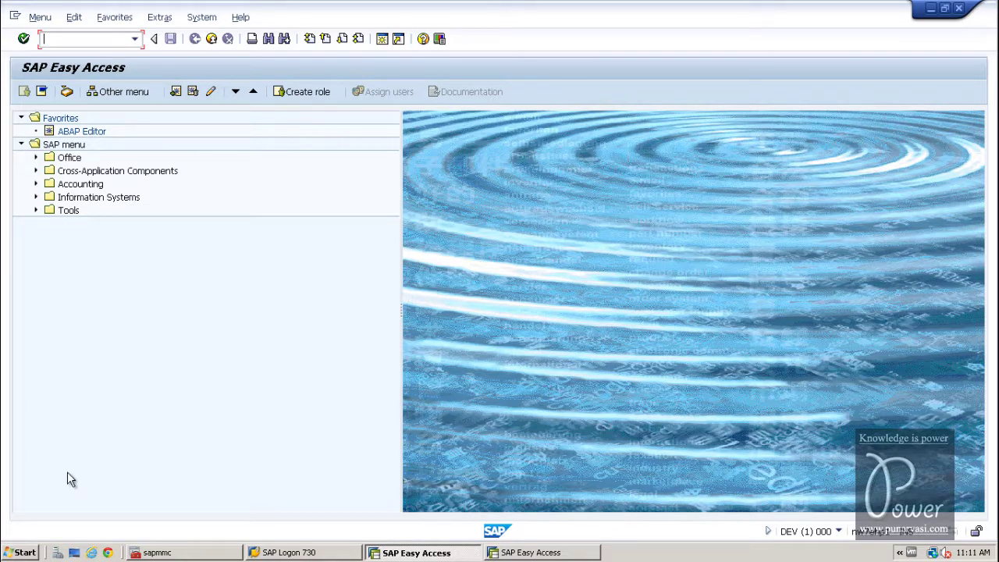
# - Browse to E:\NW701\BI_CONT, where the 51033499 zip archive is stored
pyautogui.click(22, 552)
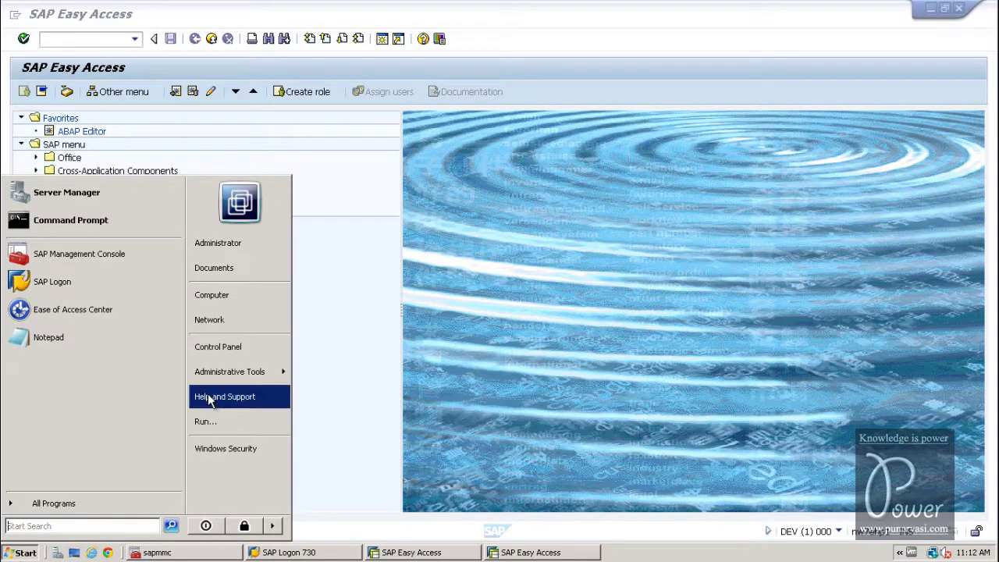
pyautogui.click(233, 321)
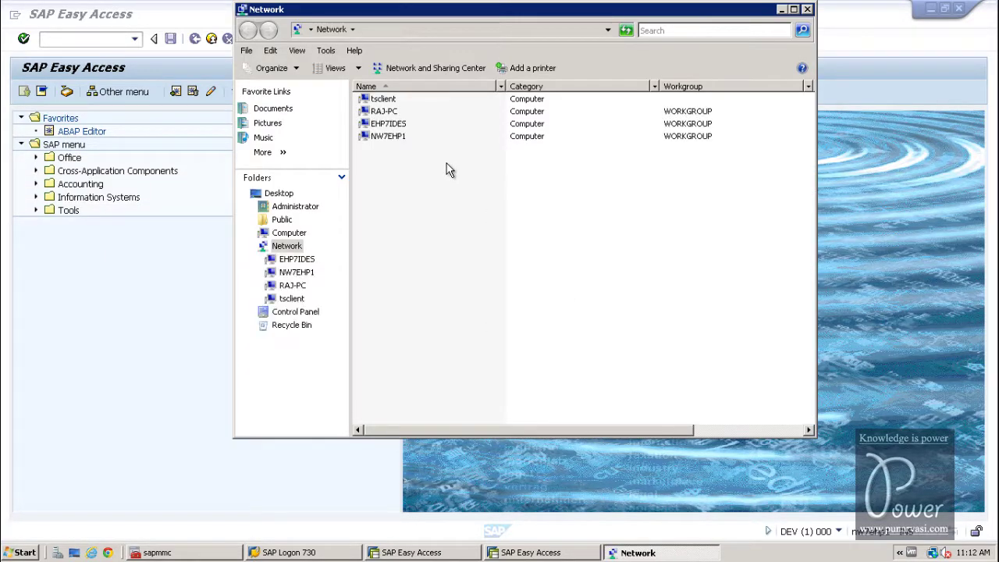
pyautogui.click(807, 9)
pyautogui.click(28, 553)
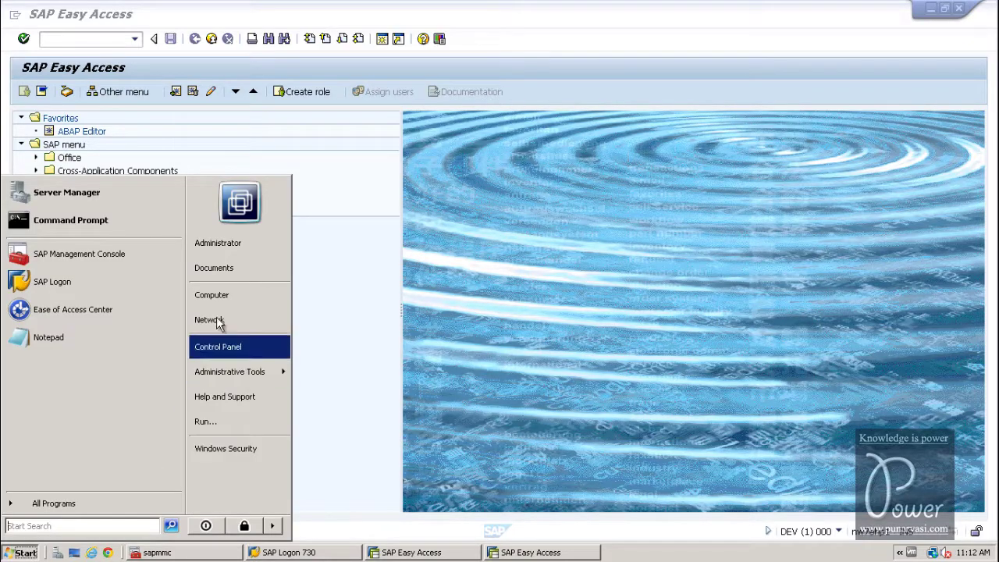
pyautogui.click(219, 295)
pyautogui.doubleClick(295, 164)
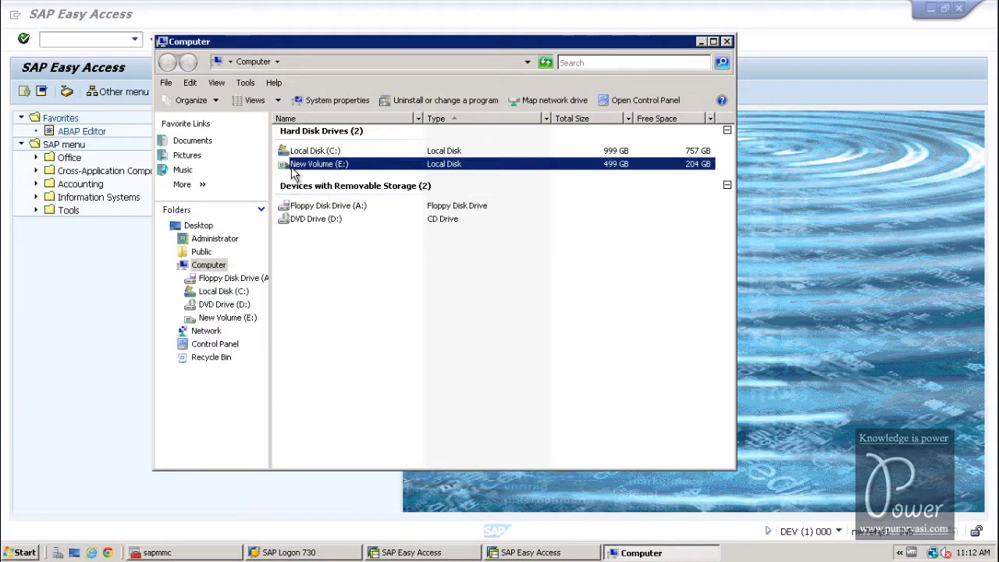
pyautogui.doubleClick(303, 268)
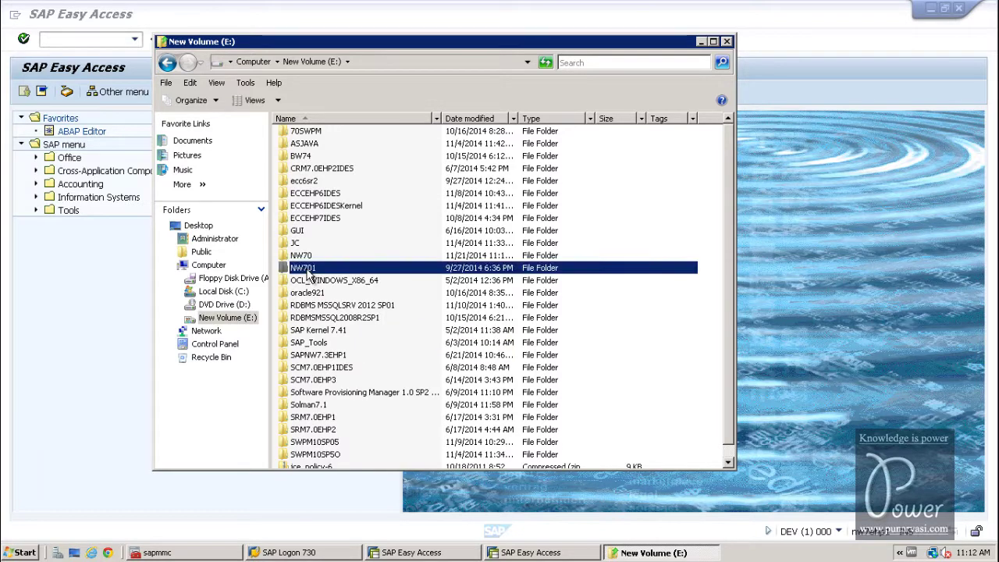
pyautogui.doubleClick(304, 157)
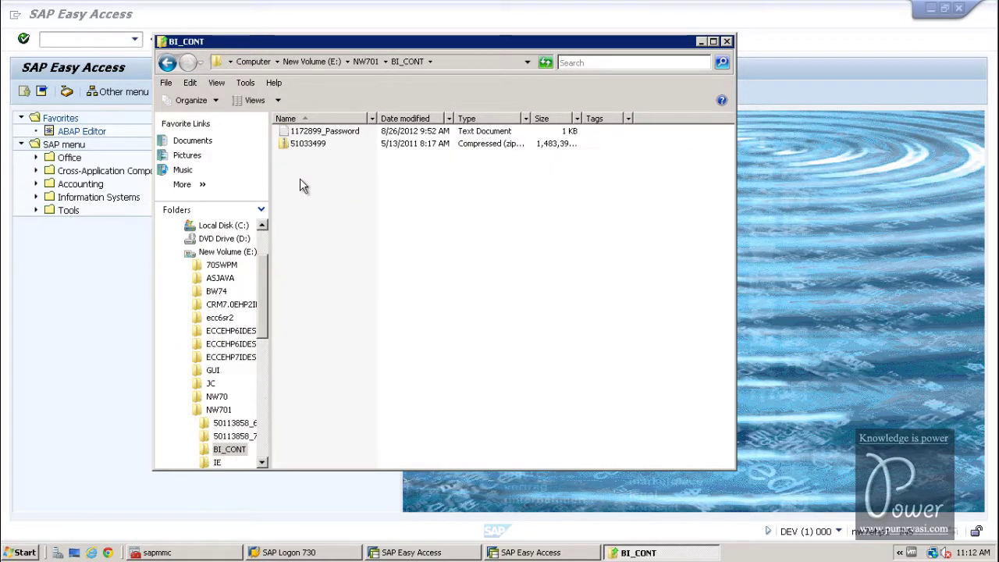
pyautogui.click(304, 146)
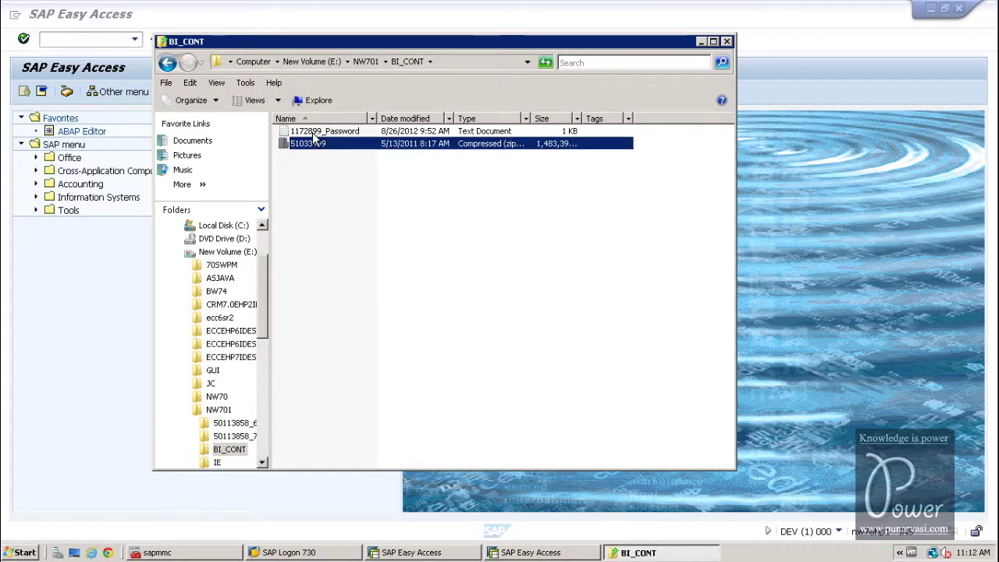
# - Extract the 51033499 archive with C:\usr\sap\trans chosen as the destination
pyautogui.rightClick(315, 148)
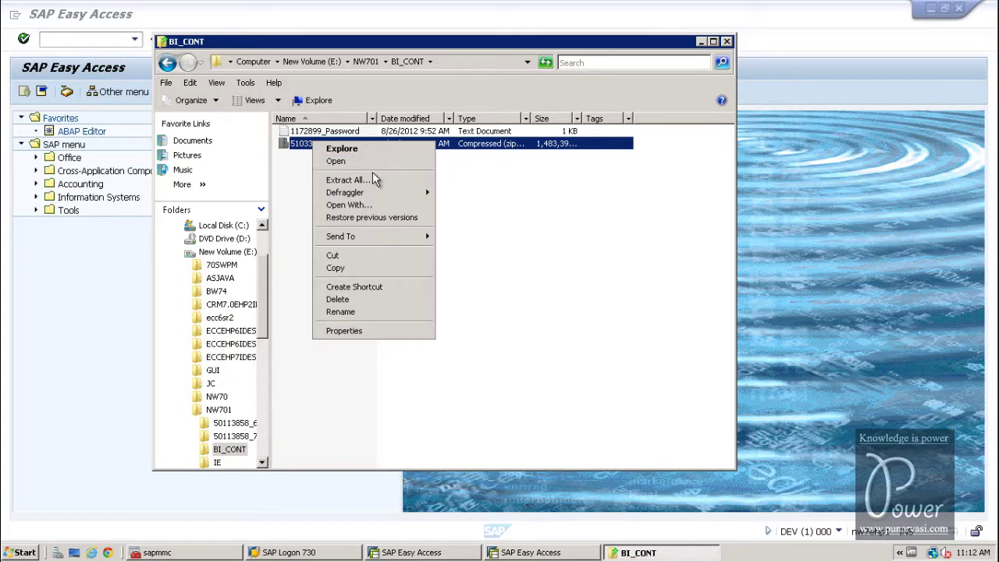
pyautogui.click(351, 180)
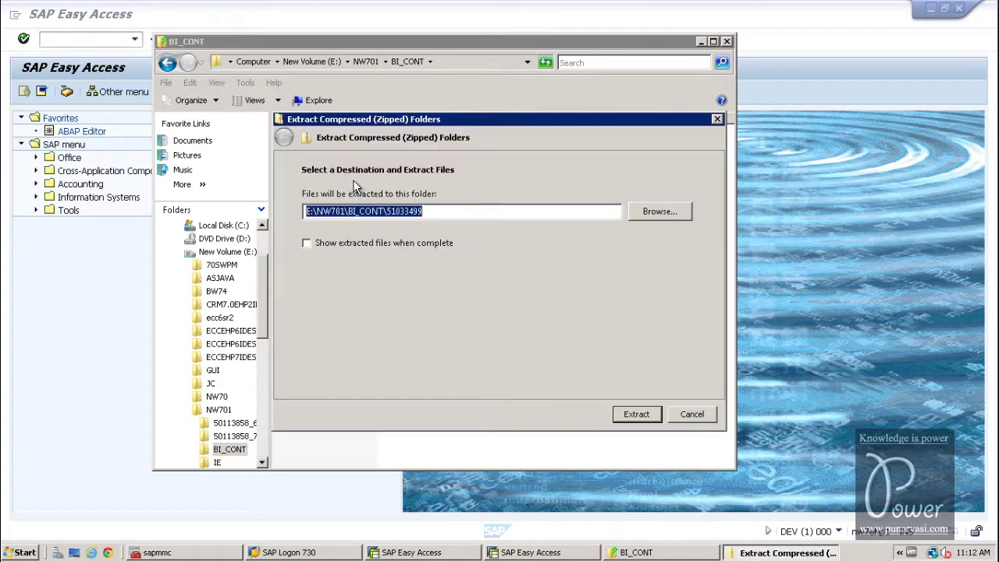
pyautogui.click(652, 213)
pyautogui.click(403, 261)
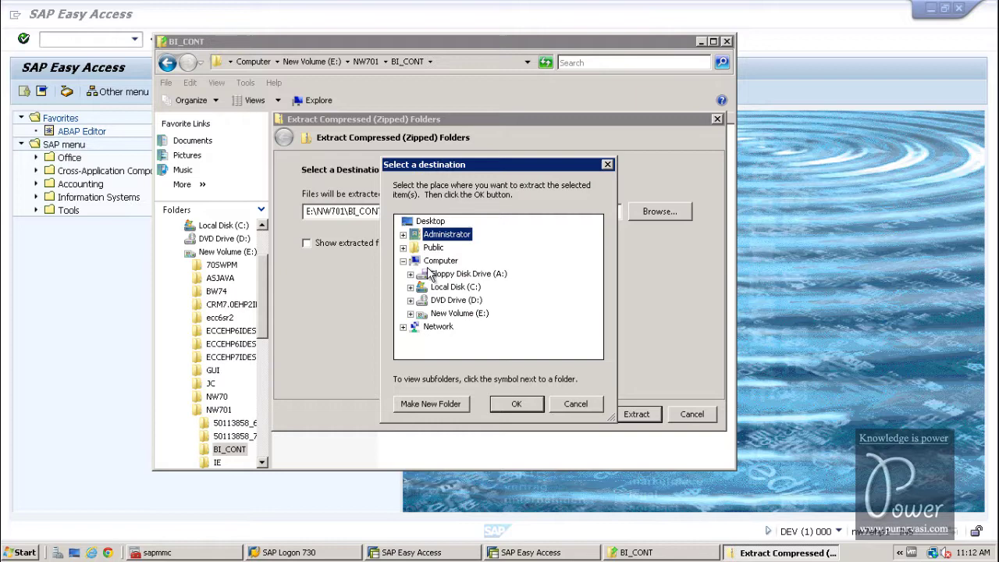
pyautogui.doubleClick(441, 287)
pyautogui.scroll(-2, 455, 328)
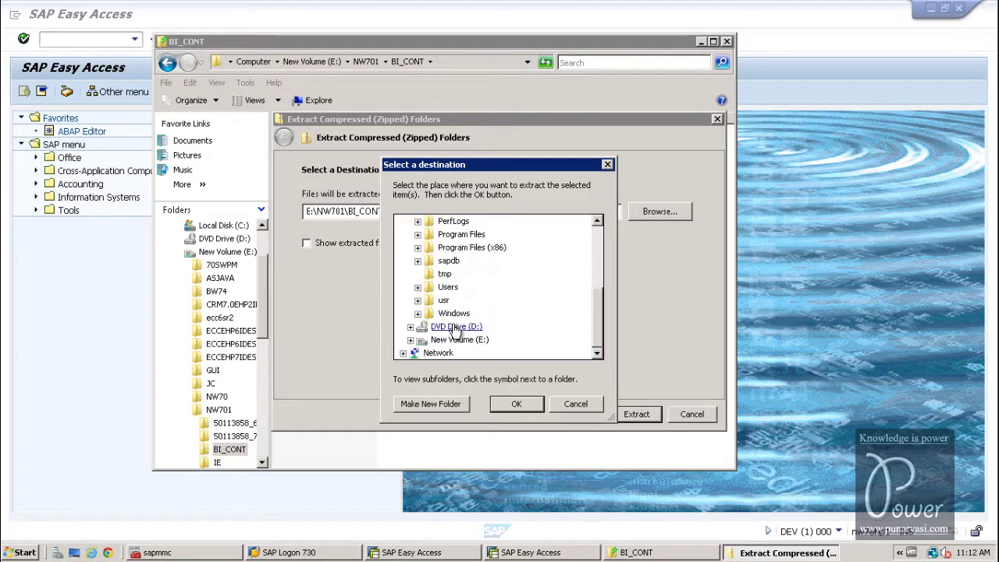
pyautogui.doubleClick(444, 300)
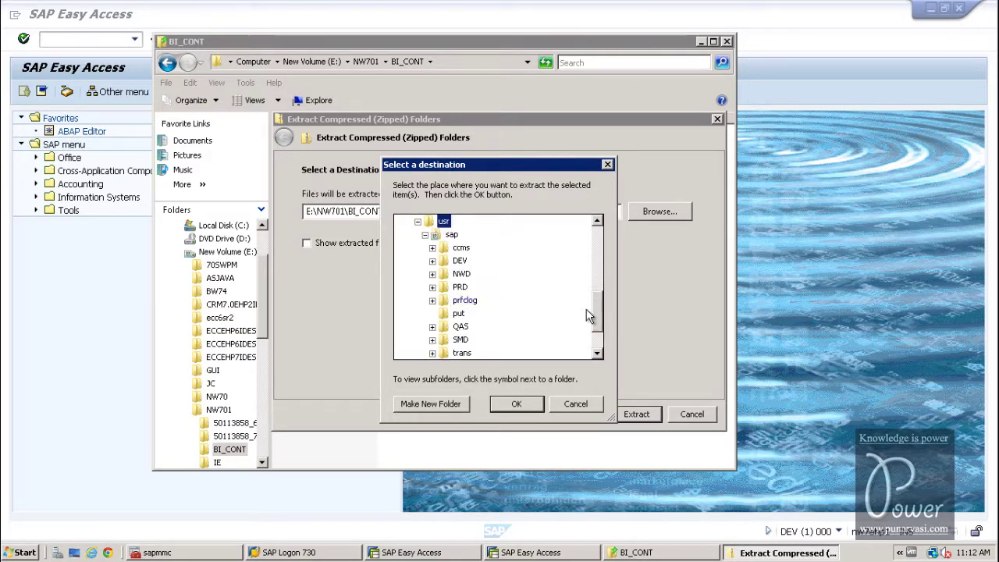
pyautogui.scroll(-1, 484, 331)
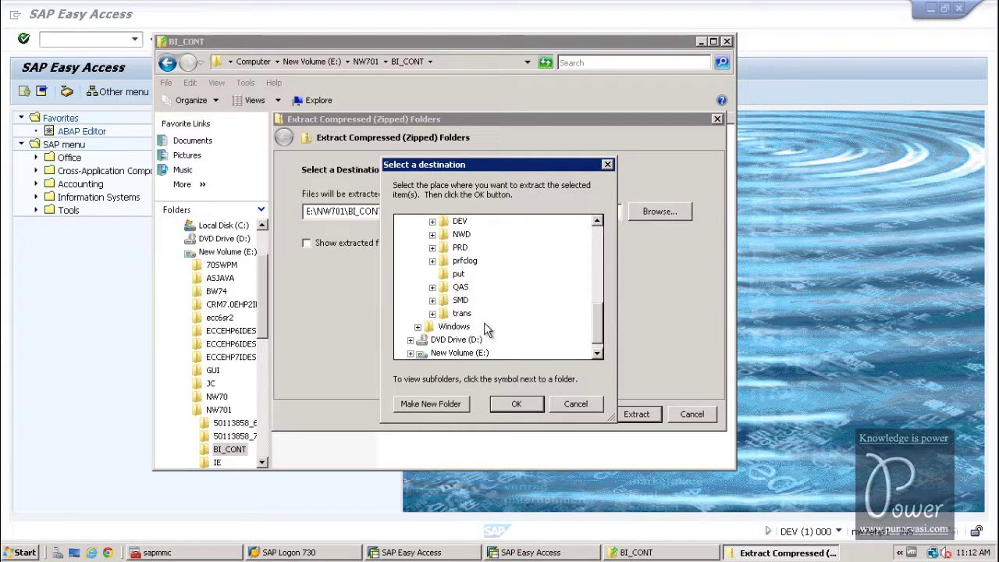
pyautogui.doubleClick(463, 315)
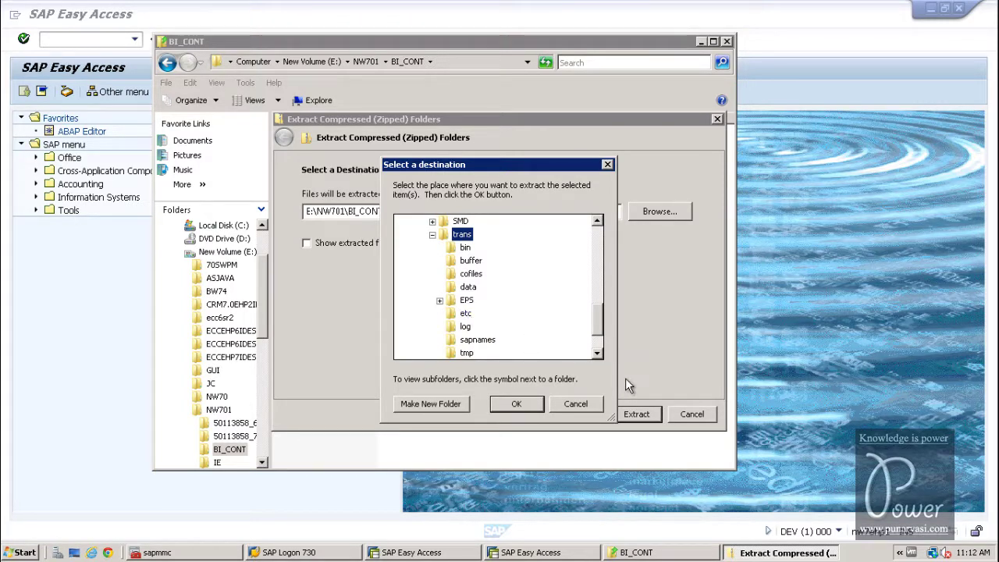
pyautogui.click(523, 406)
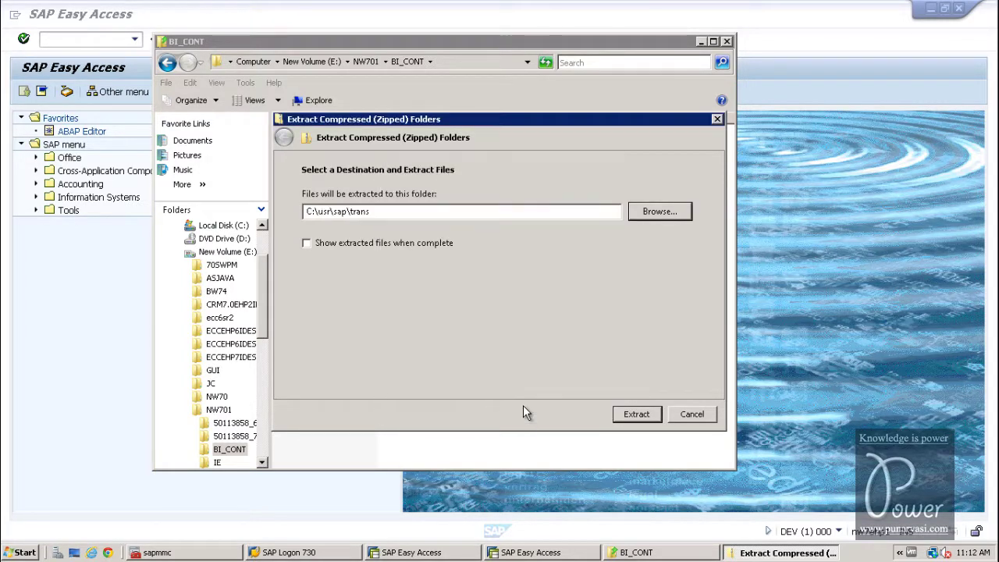
pyautogui.click(624, 415)
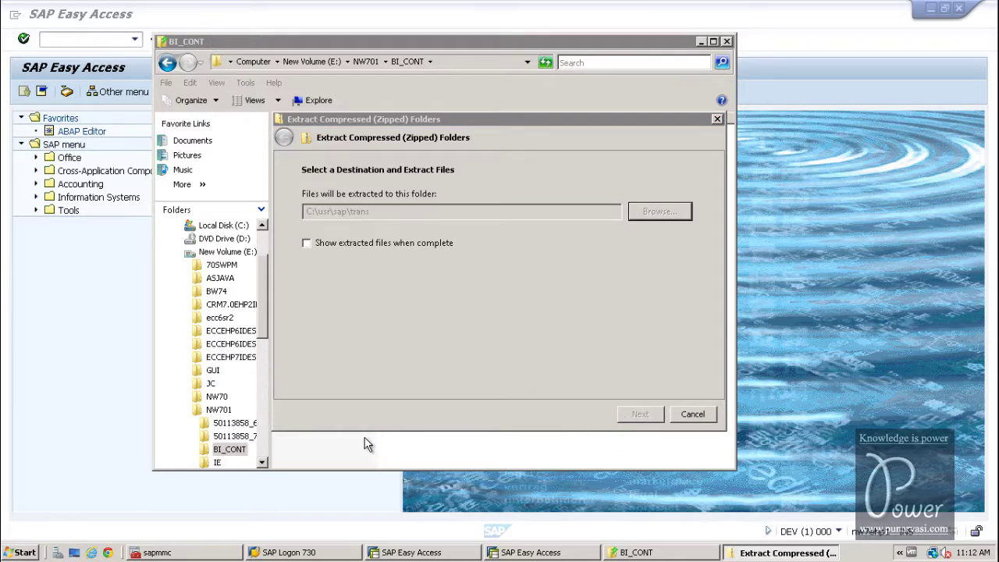
# - Navigate the Explorer window to C:\usr\sap\trans while the extraction runs
pyautogui.click(601, 553)
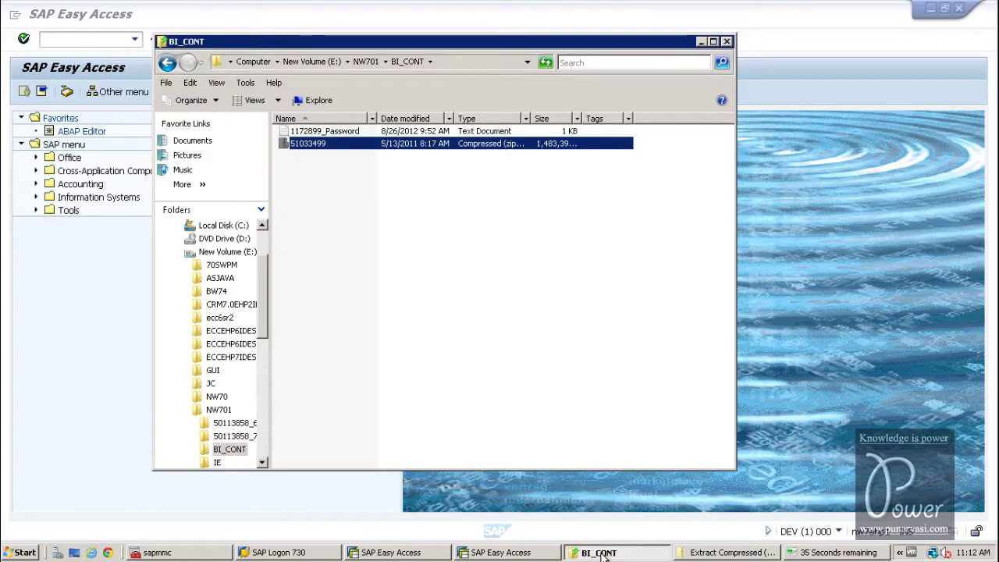
pyautogui.click(602, 553)
pyautogui.click(601, 553)
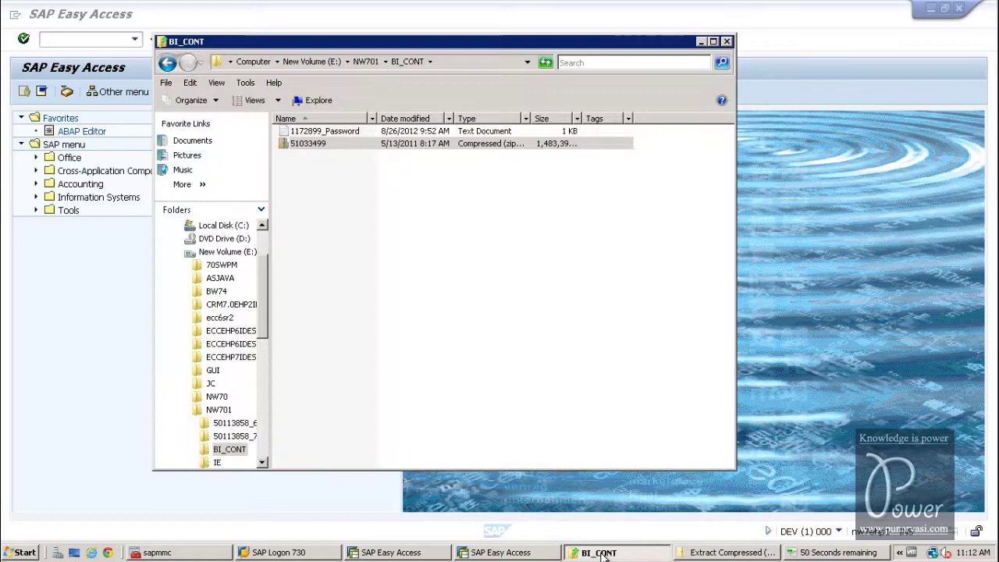
pyautogui.click(253, 61)
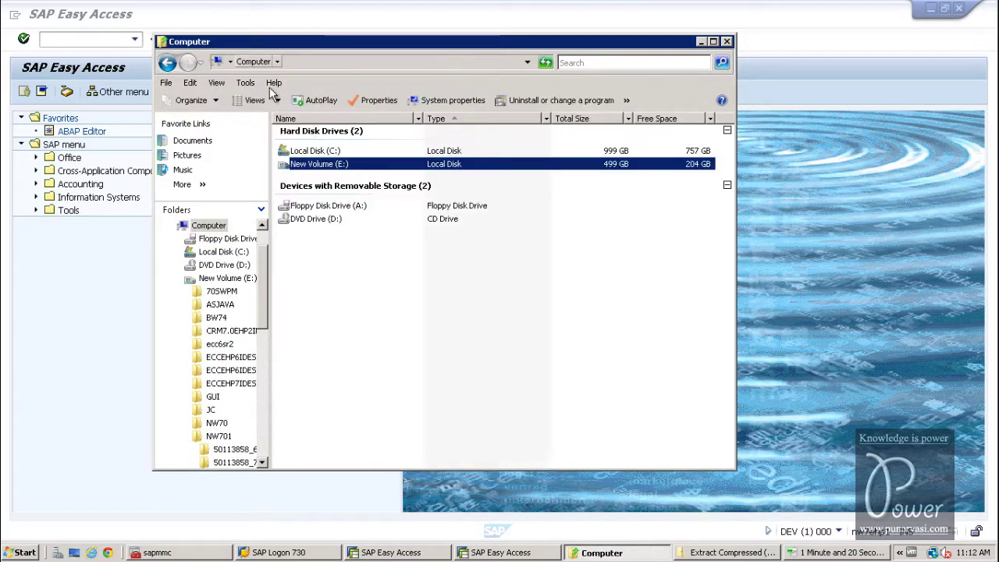
pyautogui.doubleClick(316, 151)
pyautogui.doubleClick(295, 268)
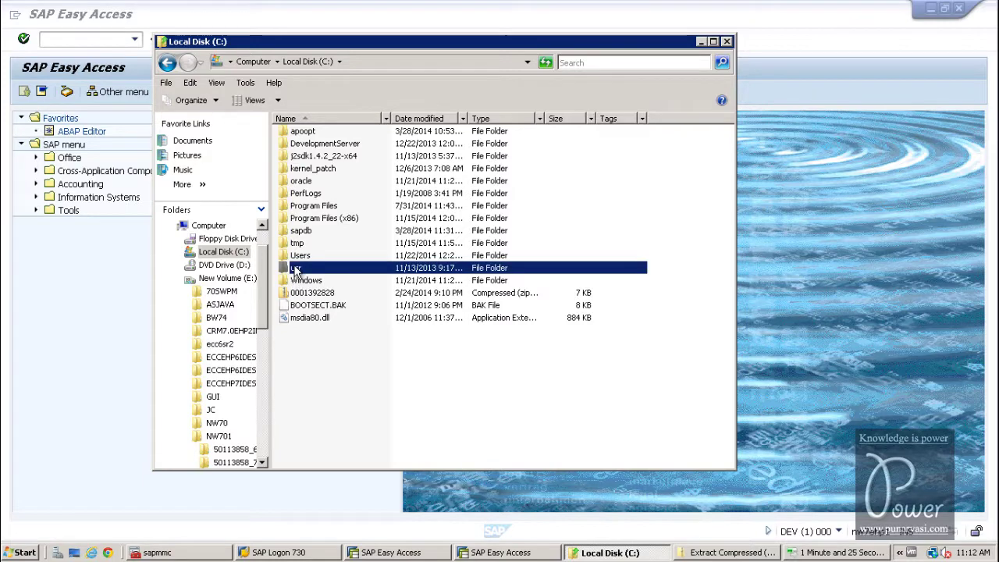
pyautogui.doubleClick(299, 133)
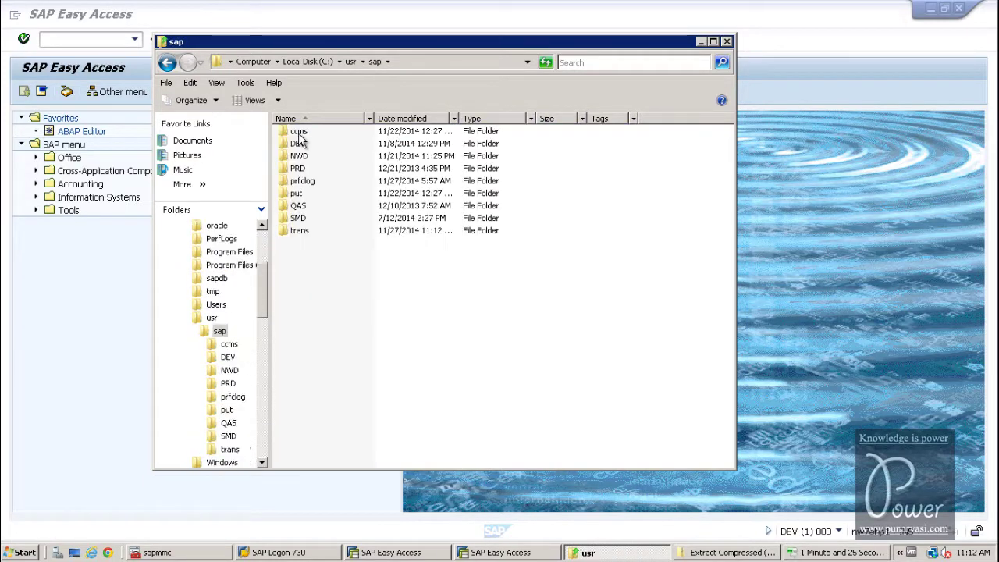
pyautogui.doubleClick(303, 233)
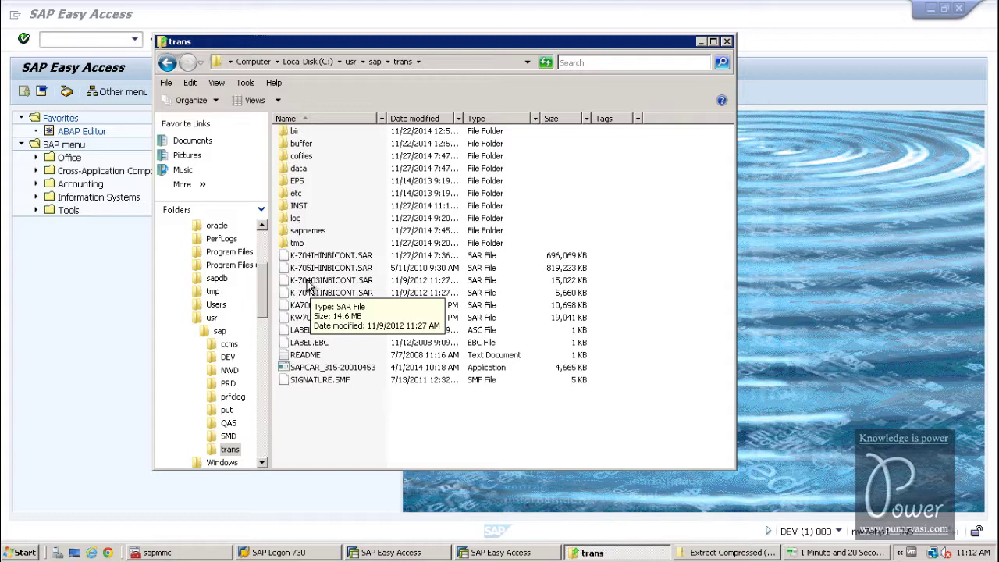
# - Check the extraction progress and refresh the trans listing to reveal the new INST folder
pyautogui.click(312, 258)
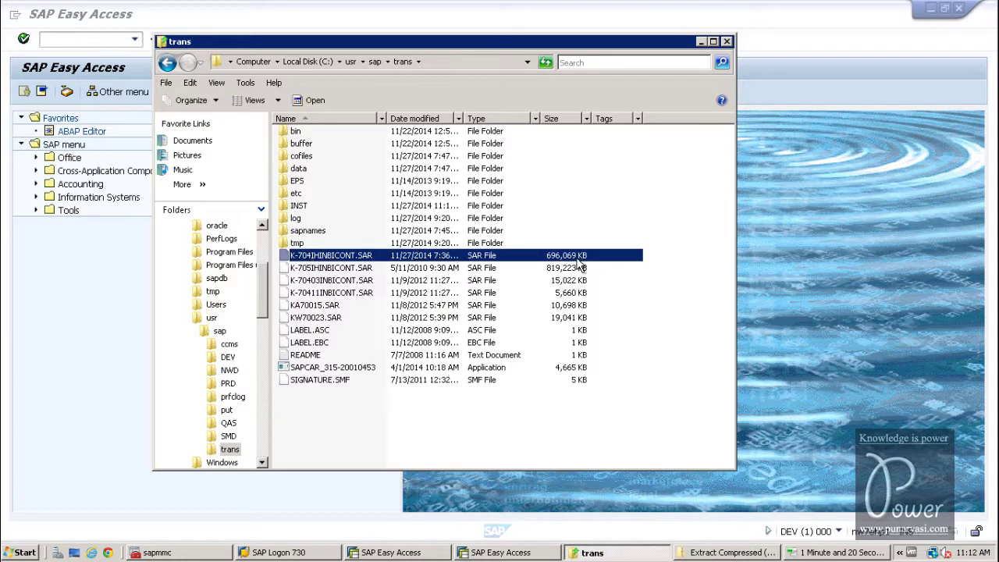
pyautogui.click(849, 556)
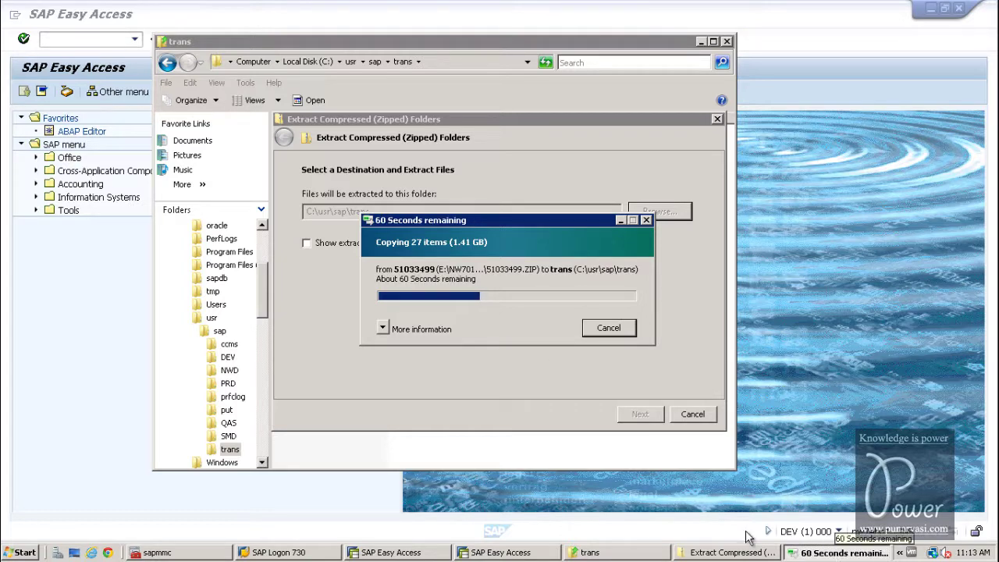
pyautogui.click(634, 550)
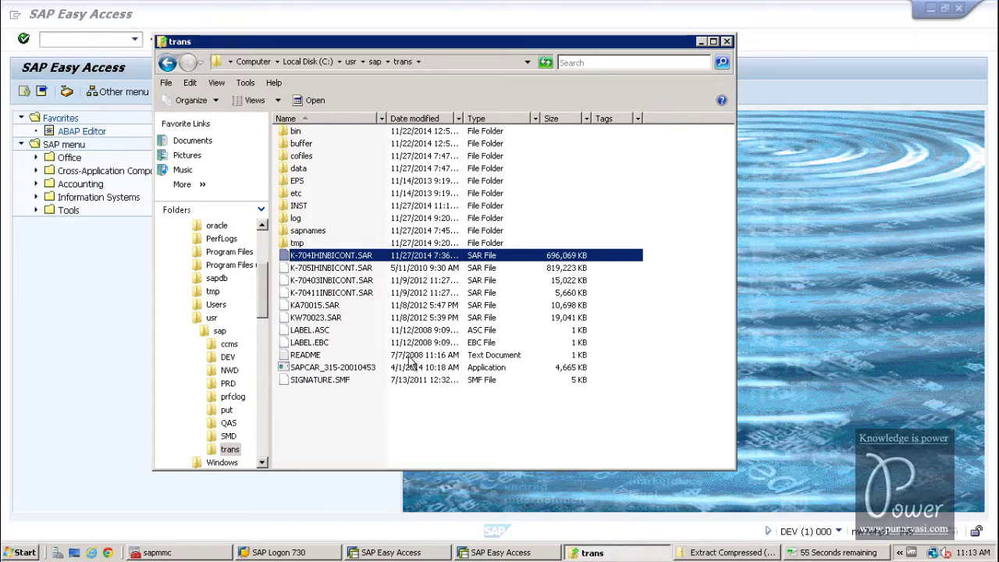
pyautogui.rightClick(365, 432)
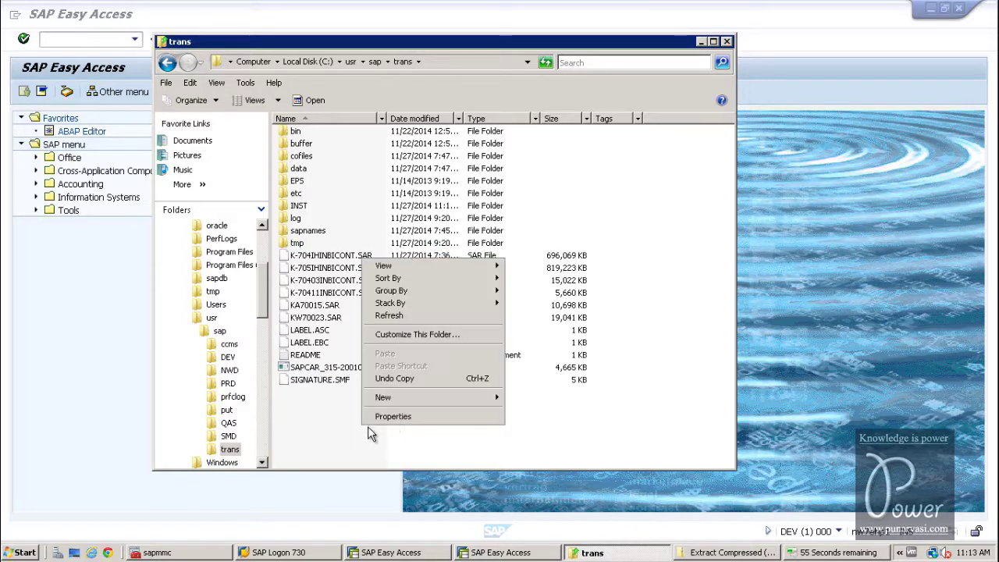
pyautogui.click(392, 317)
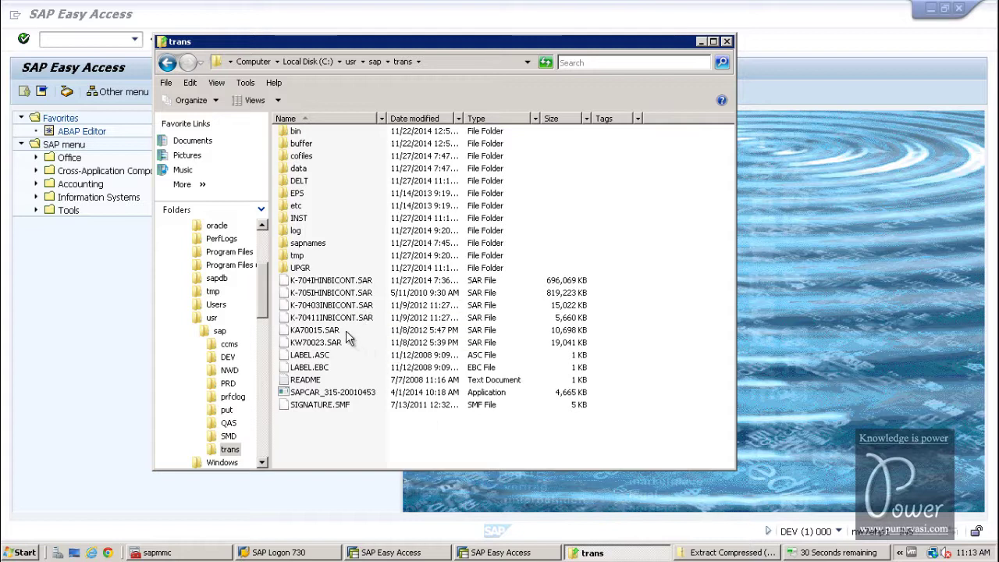
# - Locate K-704IHINBICONT.SAR in INST\DATA, return to trans, and confirm the extraction finished
pyautogui.doubleClick(299, 220)
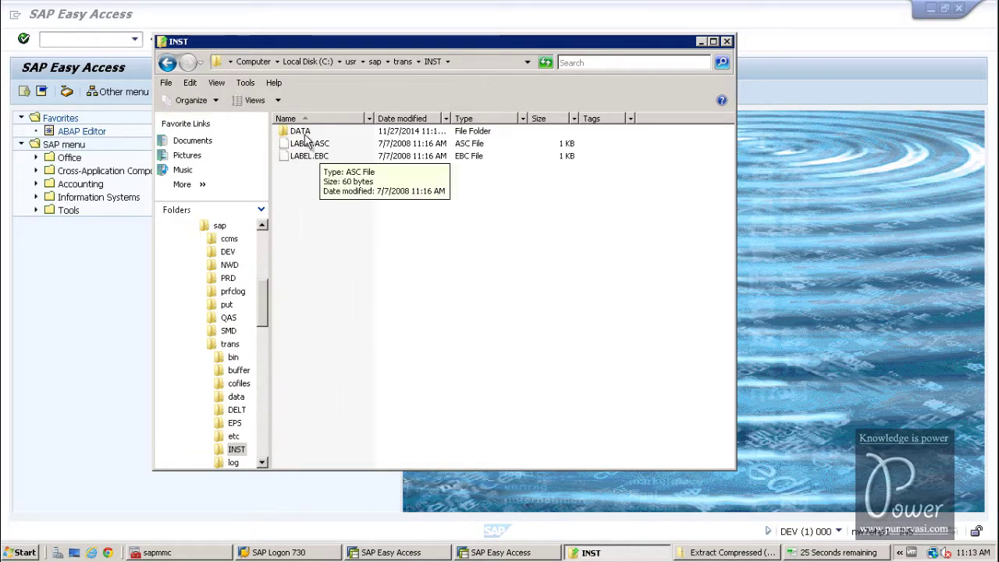
pyautogui.doubleClick(301, 131)
pyautogui.click(325, 132)
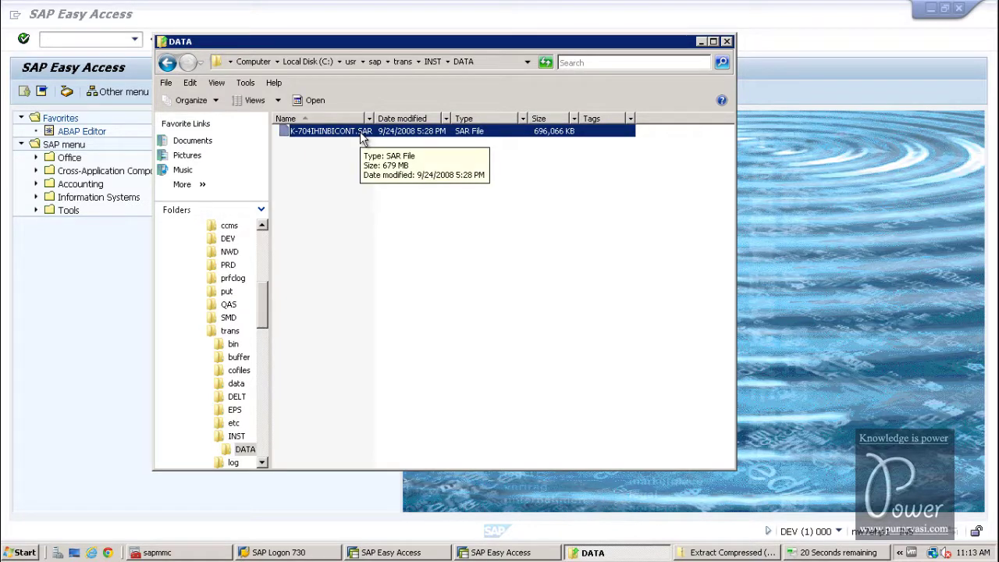
pyautogui.click(168, 64)
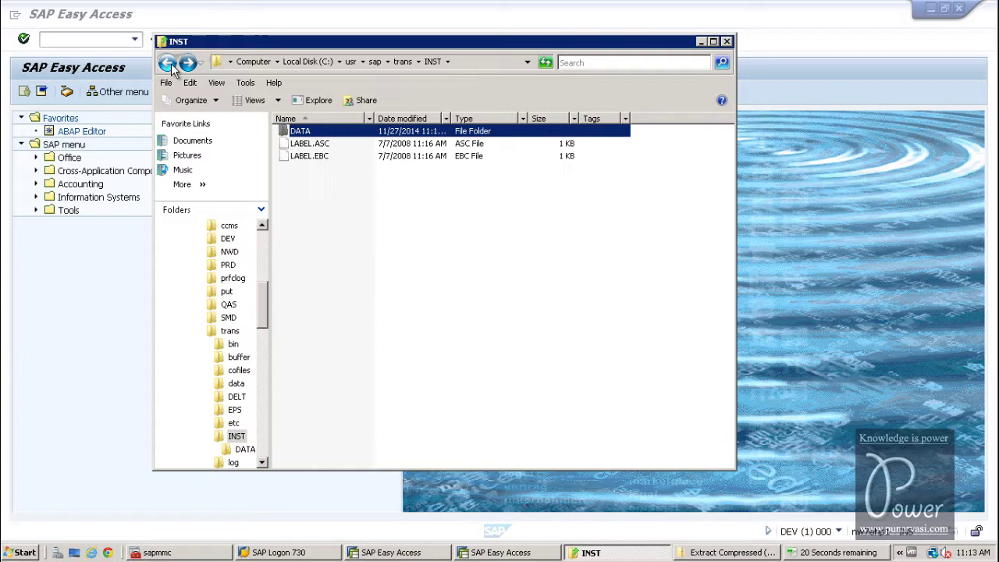
pyautogui.click(168, 64)
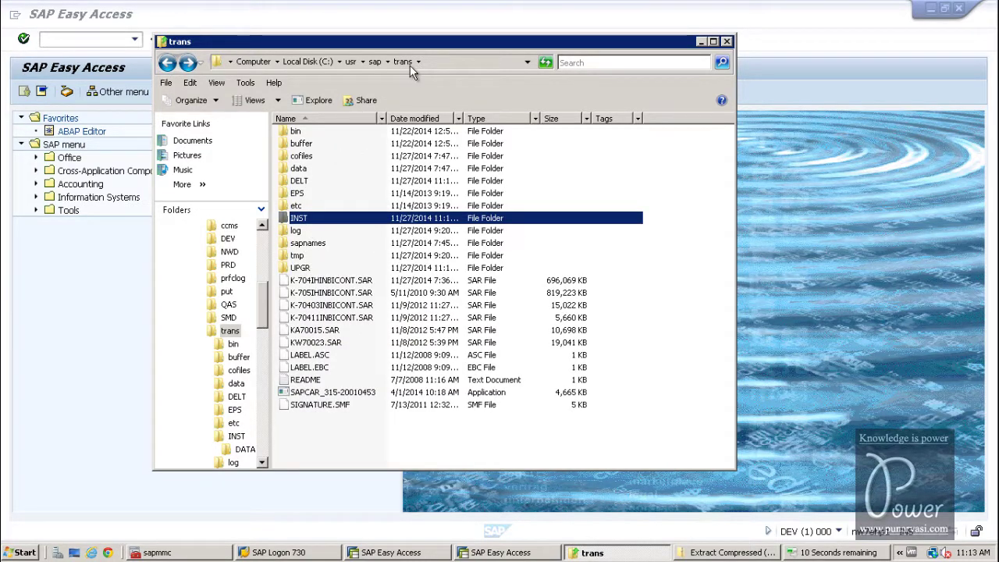
pyautogui.click(312, 282)
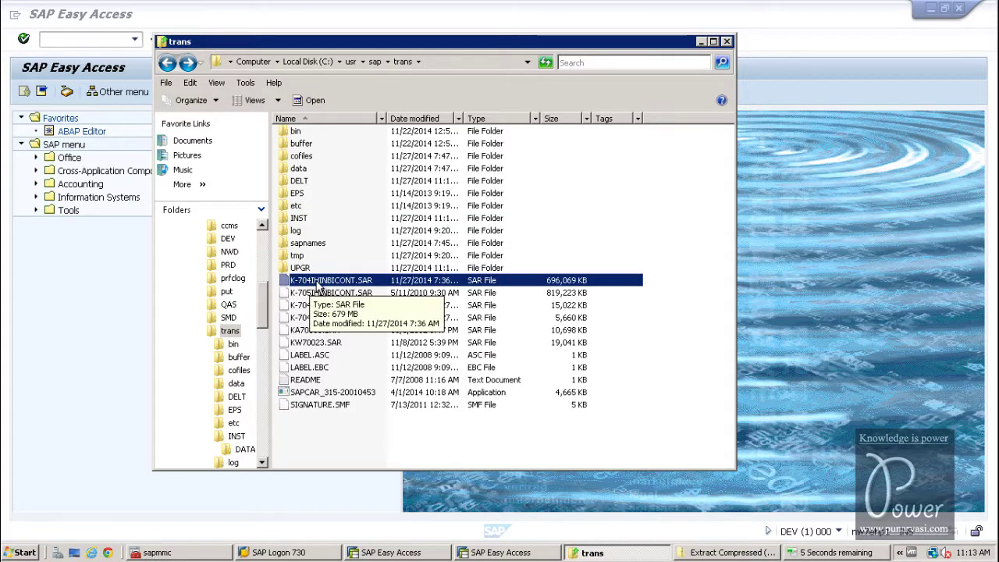
pyautogui.click(316, 282)
pyautogui.click(853, 554)
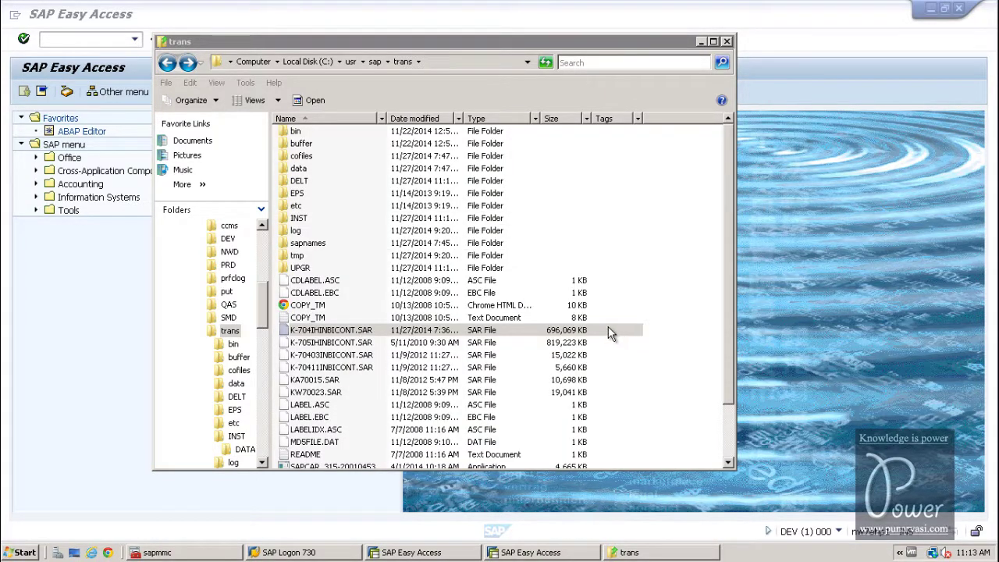
# - Copy K-704IHINBICONT.SAR from INST\DATA into trans, replacing the existing copy
pyautogui.click(302, 221)
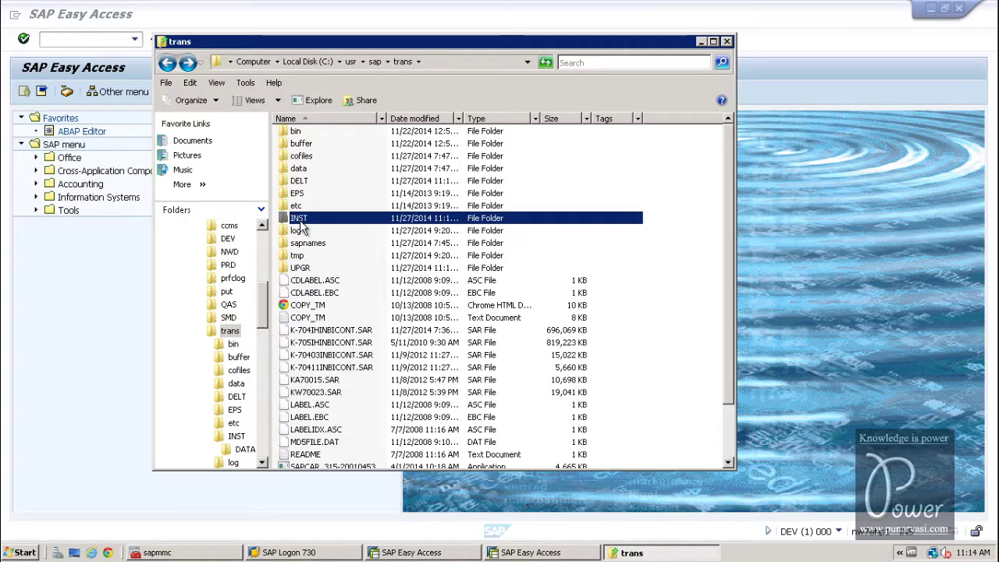
pyautogui.doubleClick(301, 222)
pyautogui.doubleClick(298, 131)
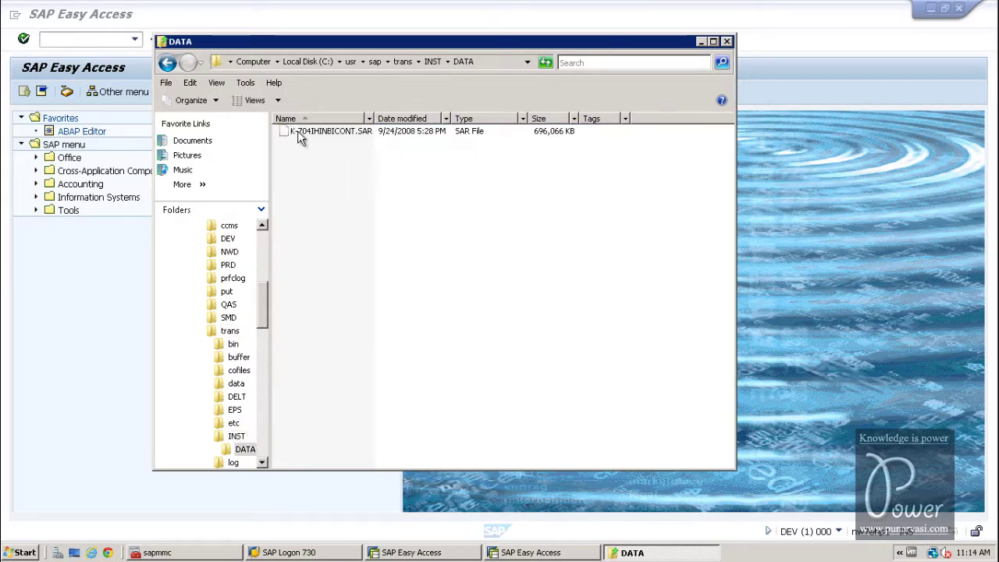
pyautogui.rightClick(297, 132)
pyautogui.click(320, 212)
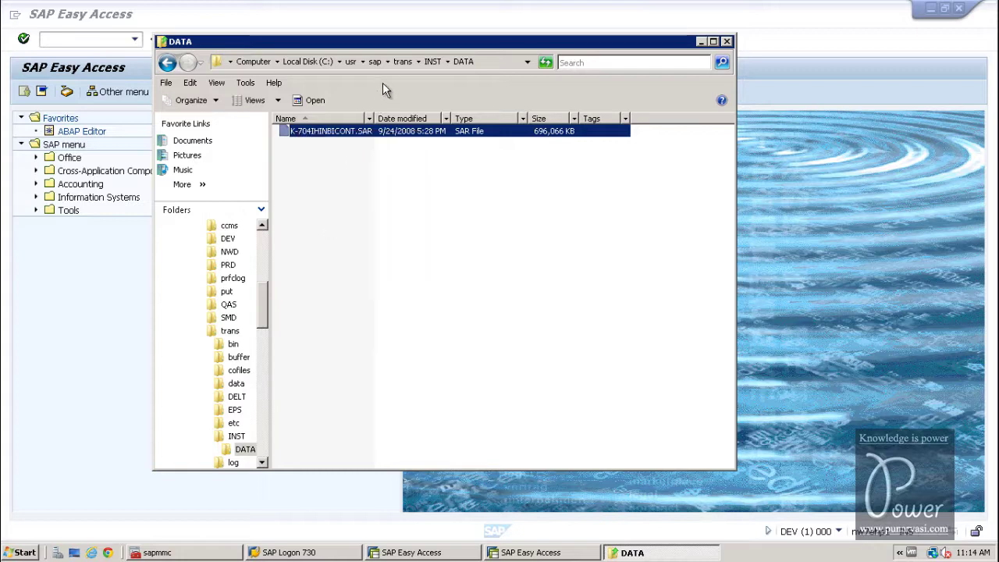
pyautogui.click(396, 61)
pyautogui.rightClick(685, 325)
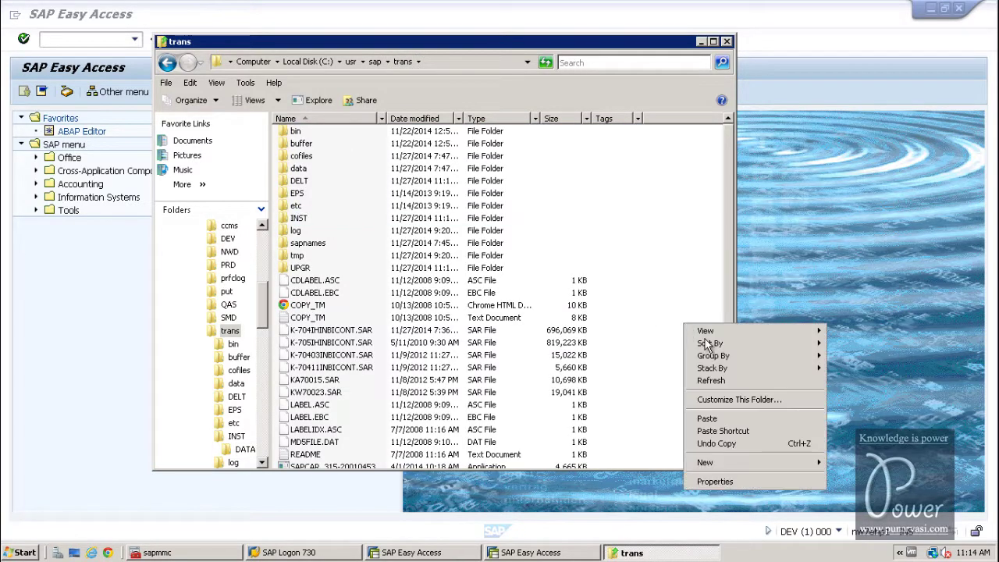
pyautogui.click(707, 419)
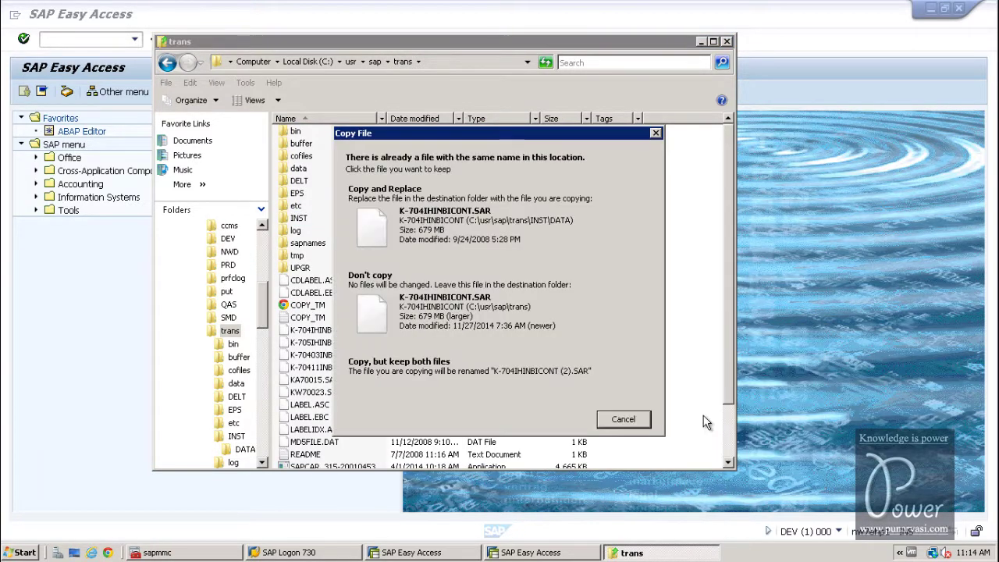
pyautogui.click(438, 230)
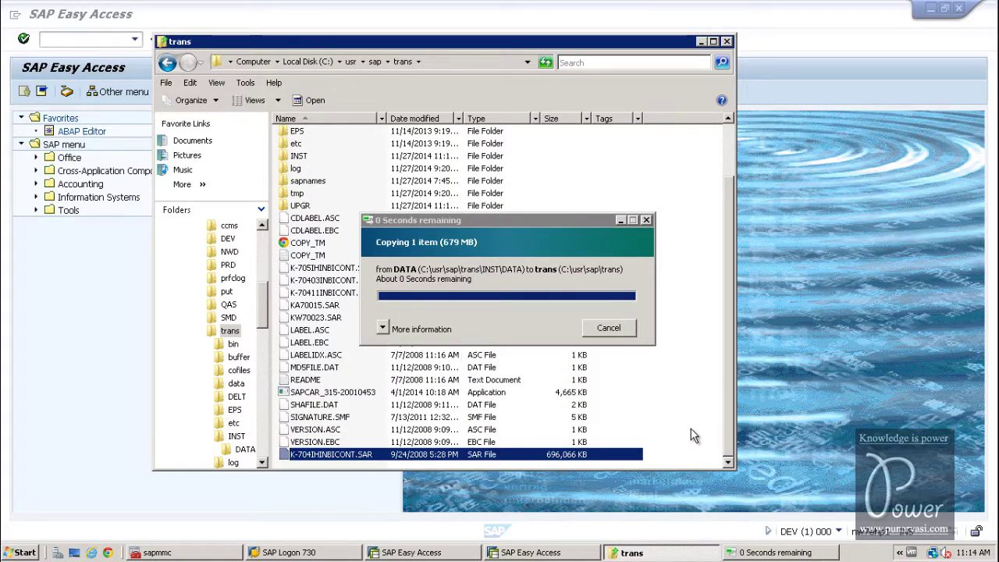
pyautogui.moveTo(703, 429)
pyautogui.mouseDown()
pyautogui.moveTo(637, 444)
pyautogui.moveTo(445, 377)
pyautogui.moveTo(410, 379)
pyautogui.moveTo(393, 407)
pyautogui.moveTo(566, 414)
pyautogui.mouseUp()
# - Permanently delete the leftover loose files in trans, including the README, CDLABEL and COPY_TM files
pyautogui.hotkey('shift', 'Delete')
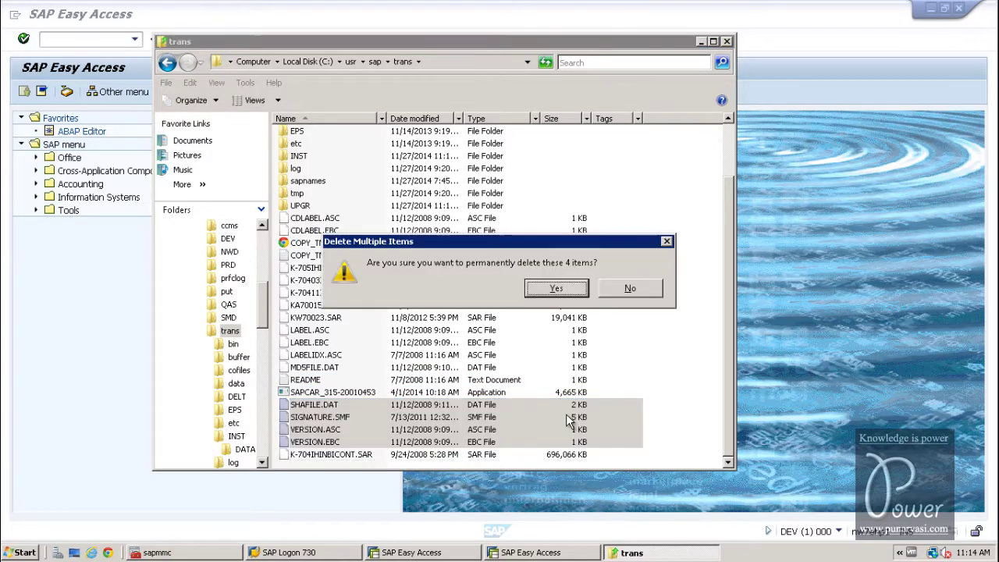
pyautogui.press('Return')
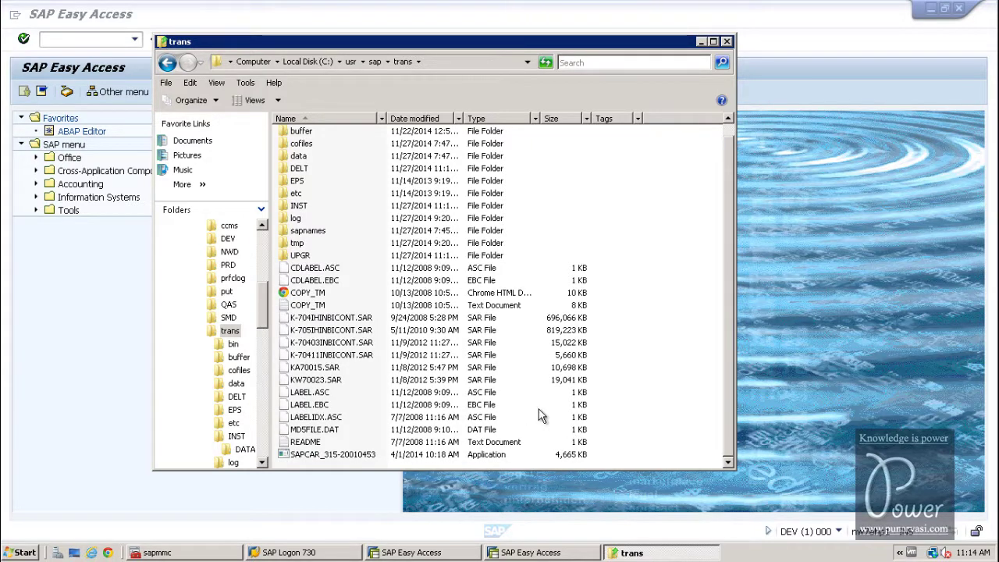
pyautogui.moveTo(606, 440); pyautogui.dragTo(337, 328)
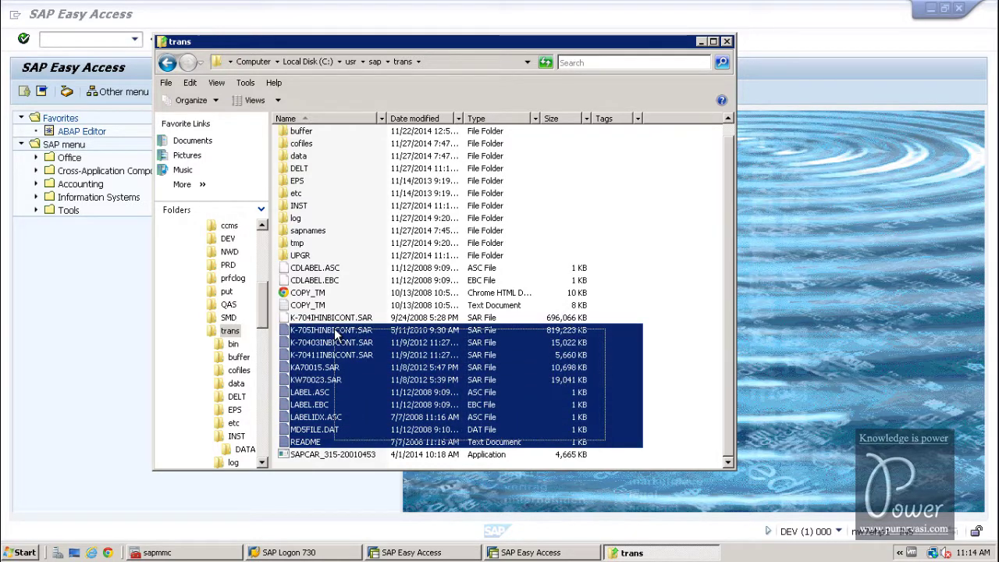
pyautogui.hotkey('shift', 'Delete')
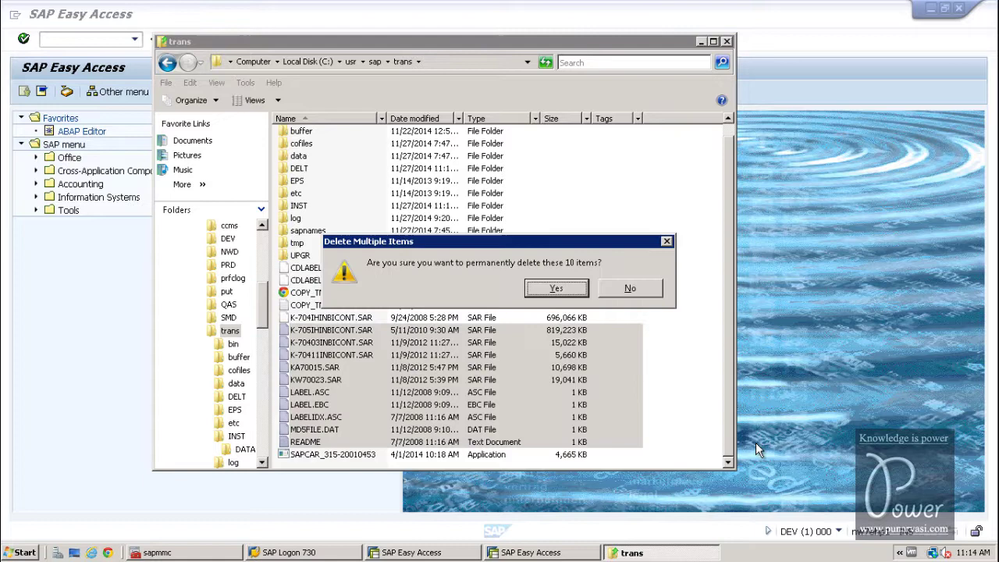
pyautogui.press('Return')
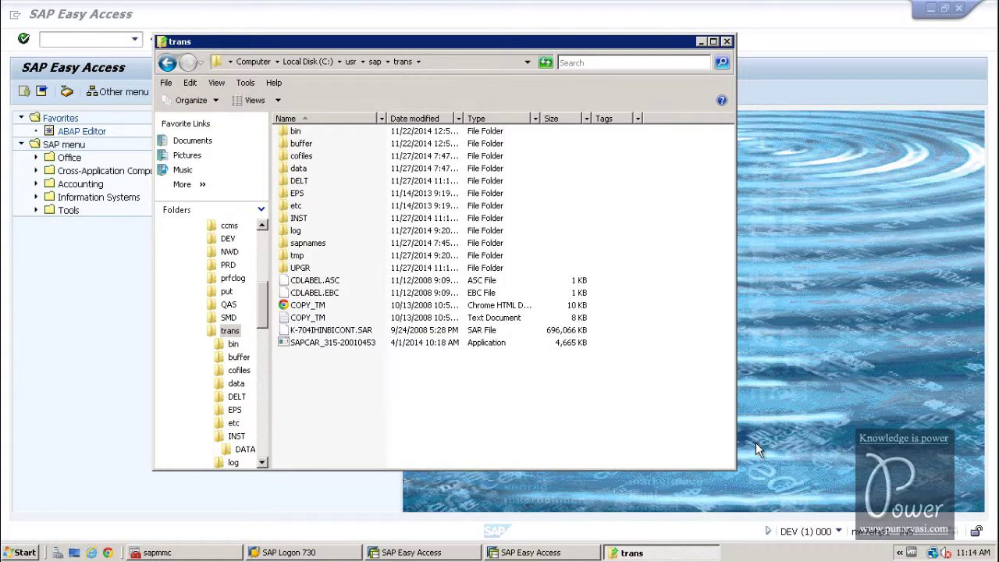
pyautogui.click(581, 317)
pyautogui.moveTo(535, 308)
pyautogui.mouseDown()
pyautogui.moveTo(495, 289)
pyautogui.moveTo(531, 312)
pyautogui.mouseUp()
pyautogui.click(592, 318)
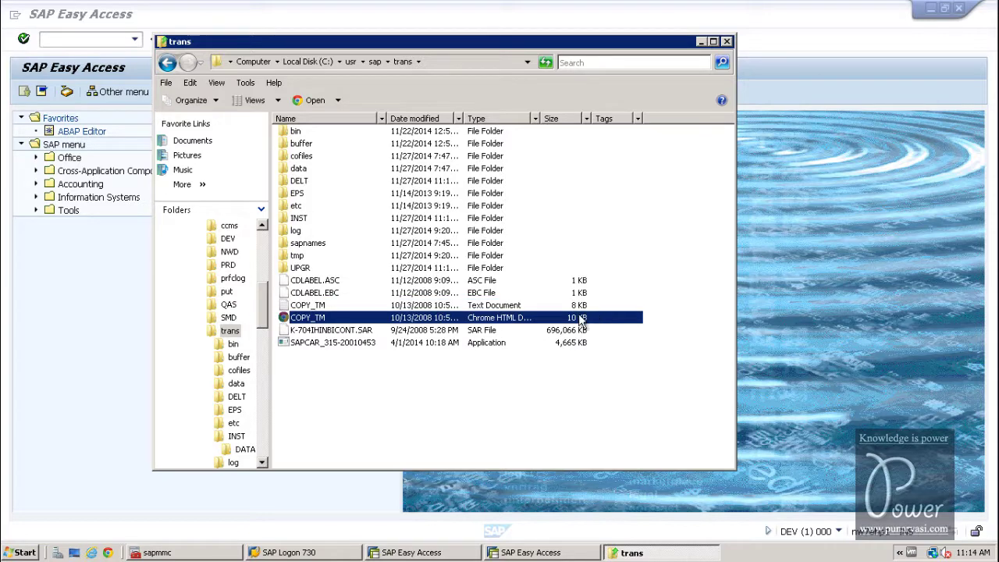
pyautogui.hotkey('shift', 'Up')
pyautogui.hotkey('shift', 'Up')
pyautogui.hotkey('shift', 'Up')
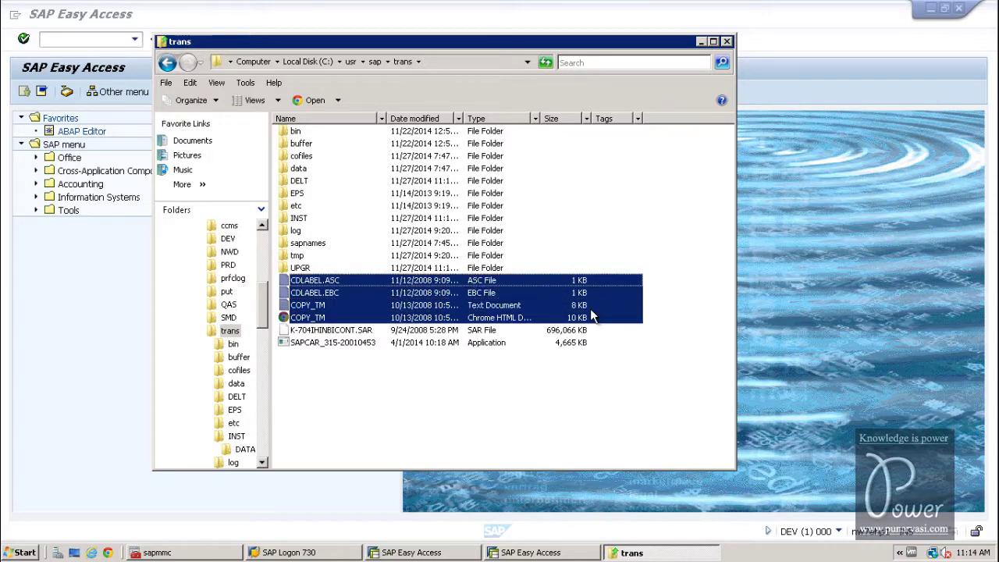
pyautogui.press('Delete')
pyautogui.press('Return')
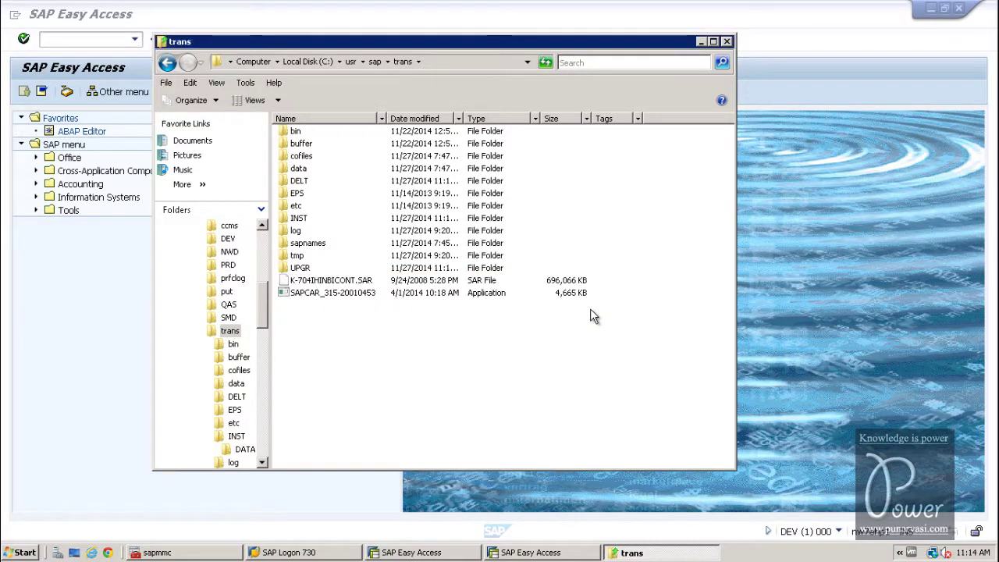
# - Delete the INST, UPGR and DELT folders from trans
pyautogui.click(297, 218)
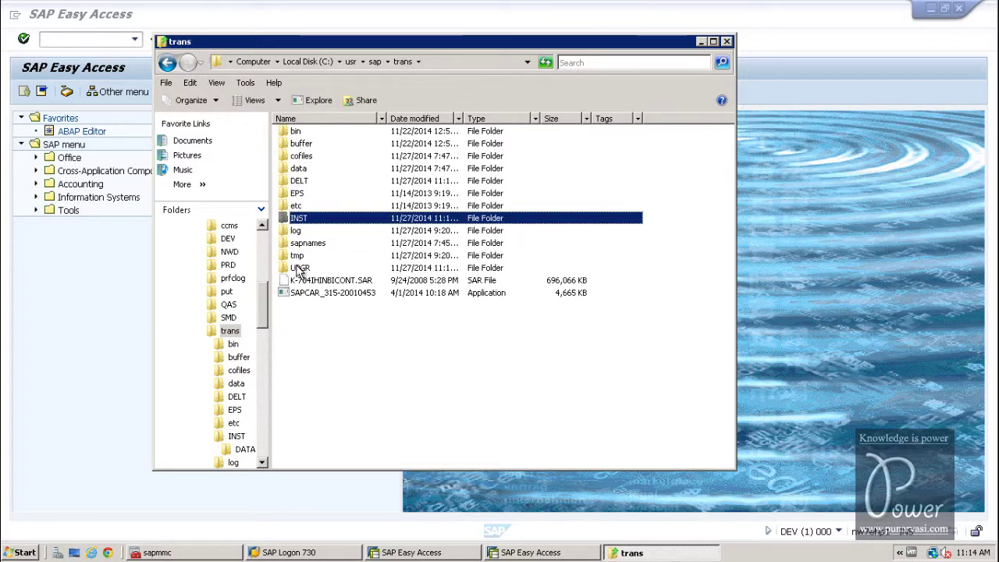
pyautogui.keyDown('ctrl'); pyautogui.click(300, 269); pyautogui.keyUp('ctrl')
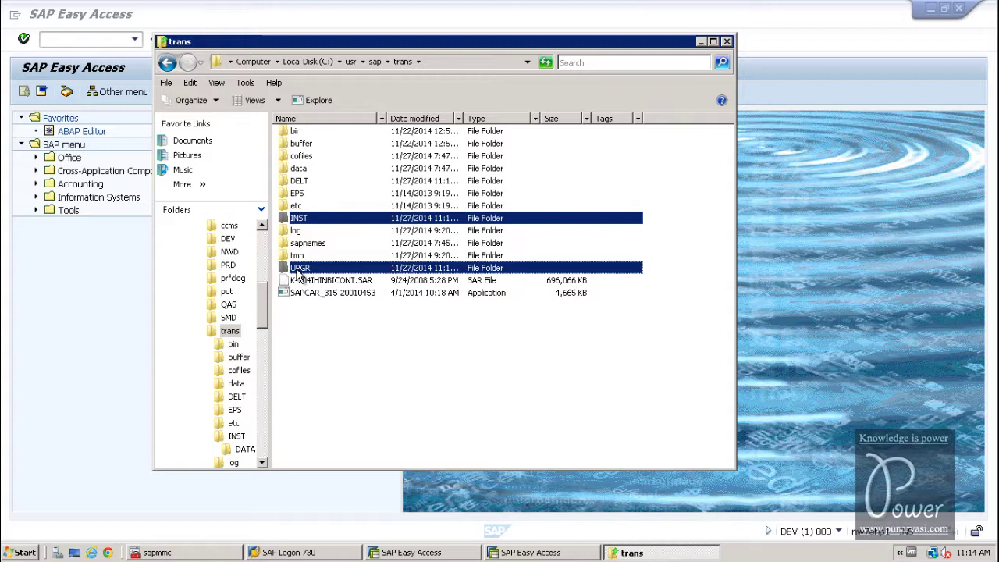
pyautogui.press('Delete')
pyautogui.press('Return')
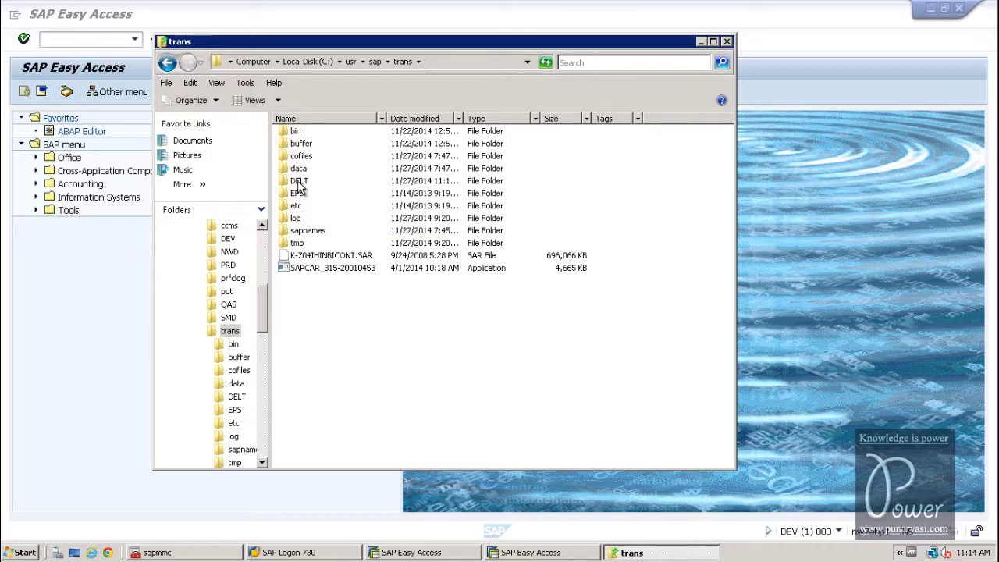
pyautogui.click(298, 184)
pyautogui.press('Delete')
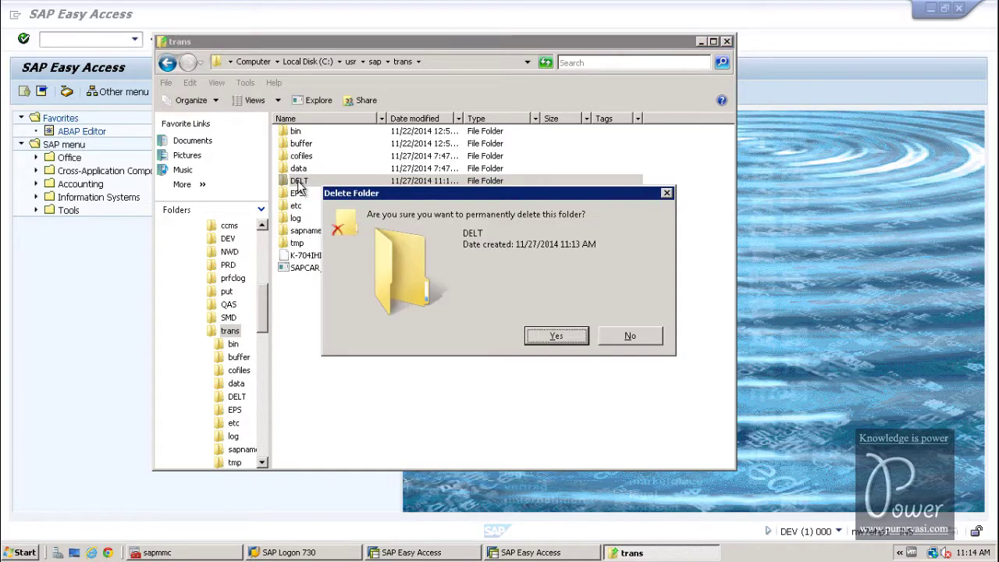
pyautogui.press('Return')
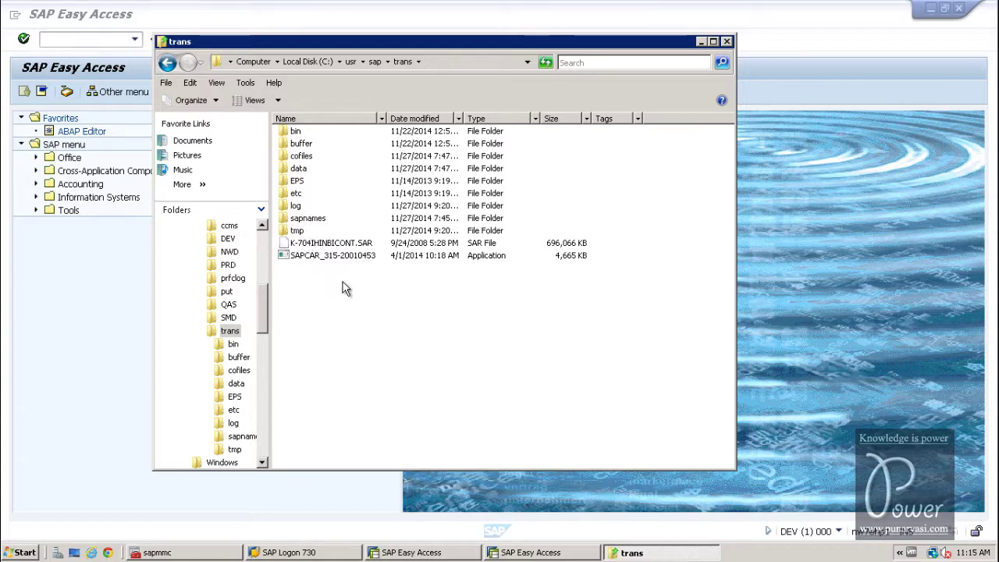
# - Copy the C:\usr\sap\trans folder path from the address bar
pyautogui.click(349, 257)
pyautogui.rightClick(404, 64)
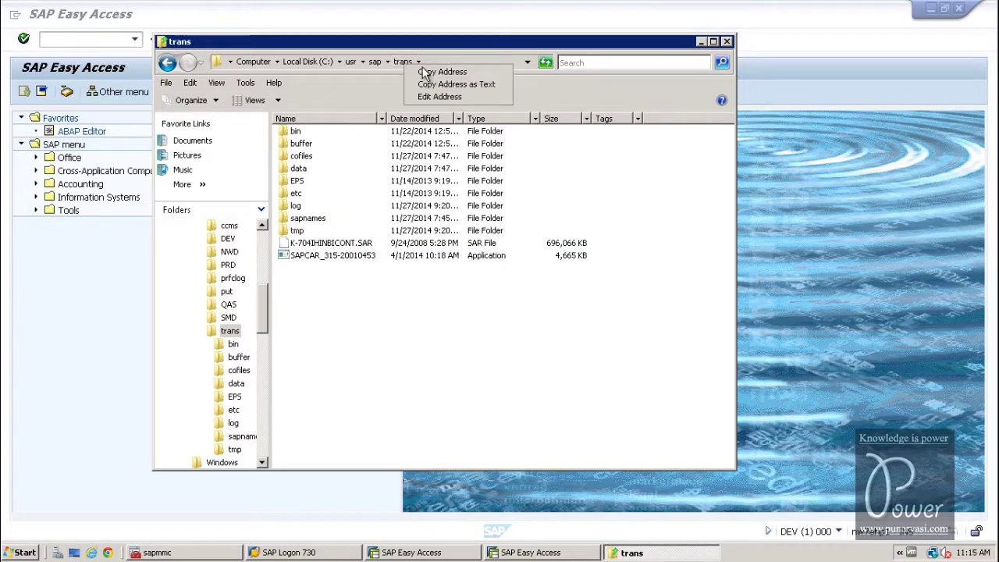
pyautogui.click(435, 72)
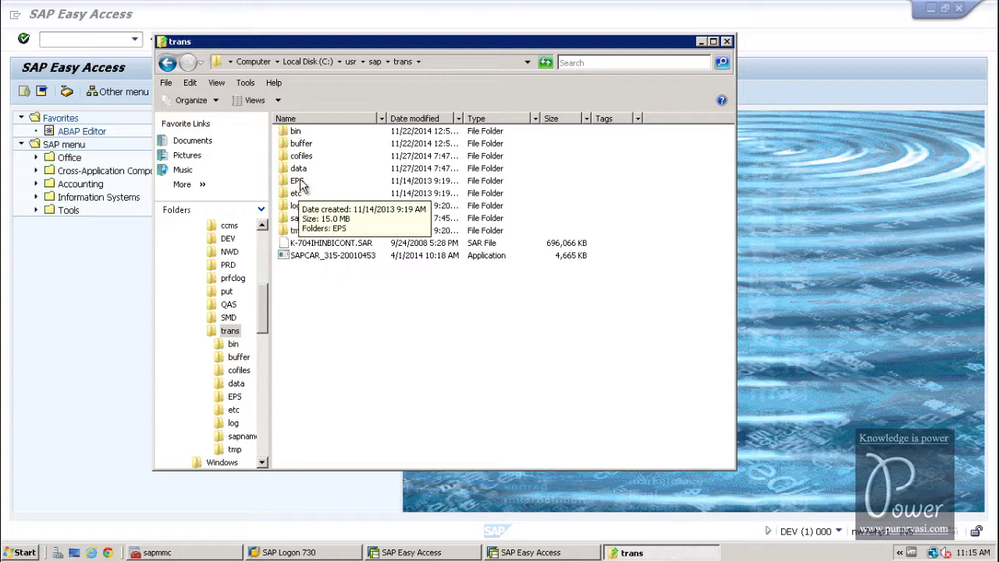
pyautogui.doubleClick(298, 181)
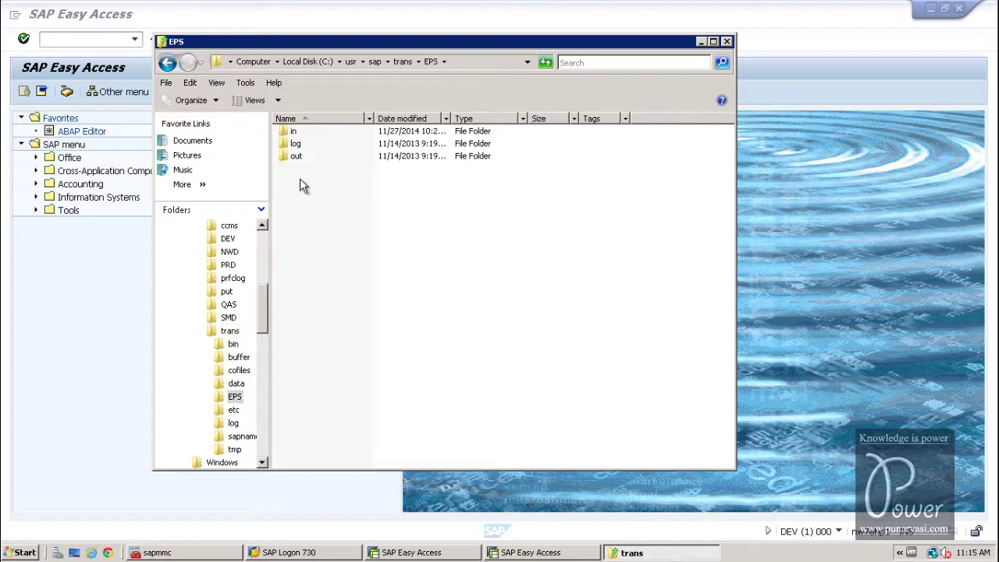
pyautogui.doubleClick(292, 133)
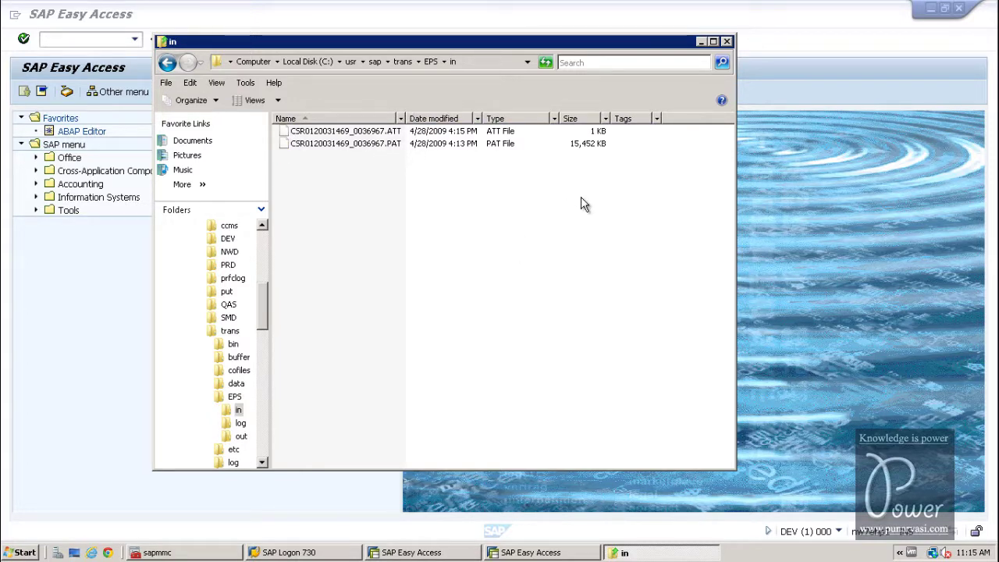
pyautogui.moveTo(623, 178); pyautogui.dragTo(338, 133)
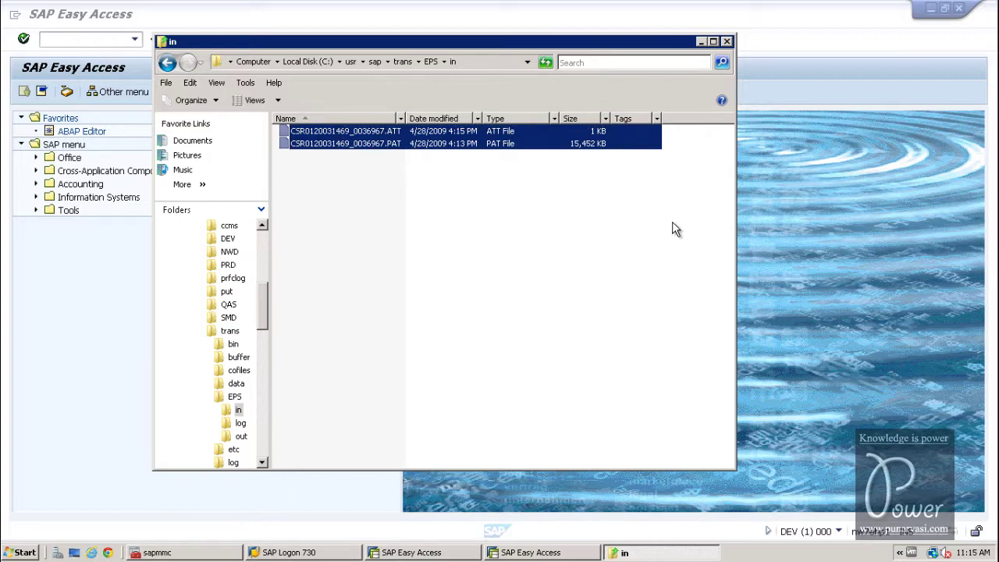
pyautogui.press('Delete')
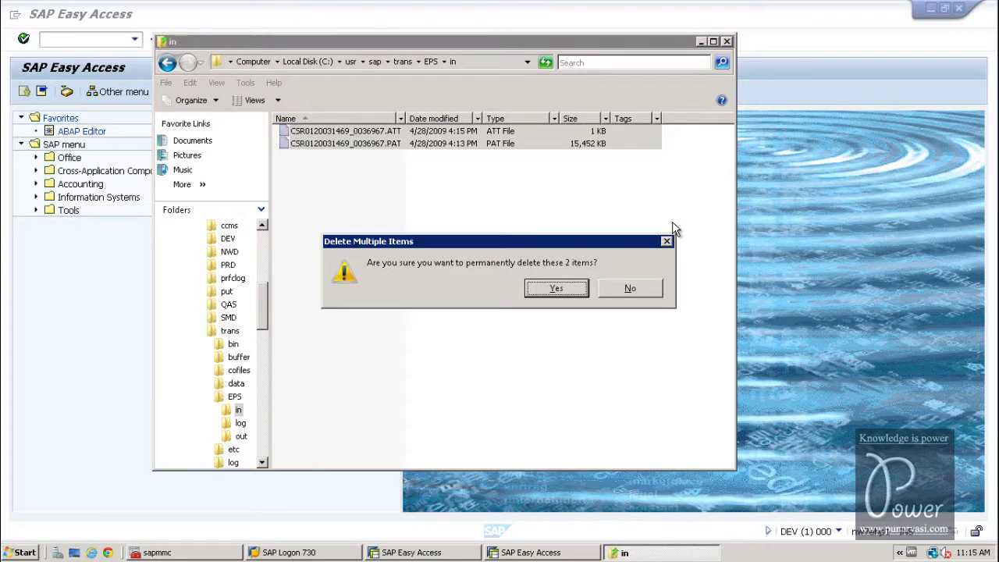
pyautogui.press('Return')
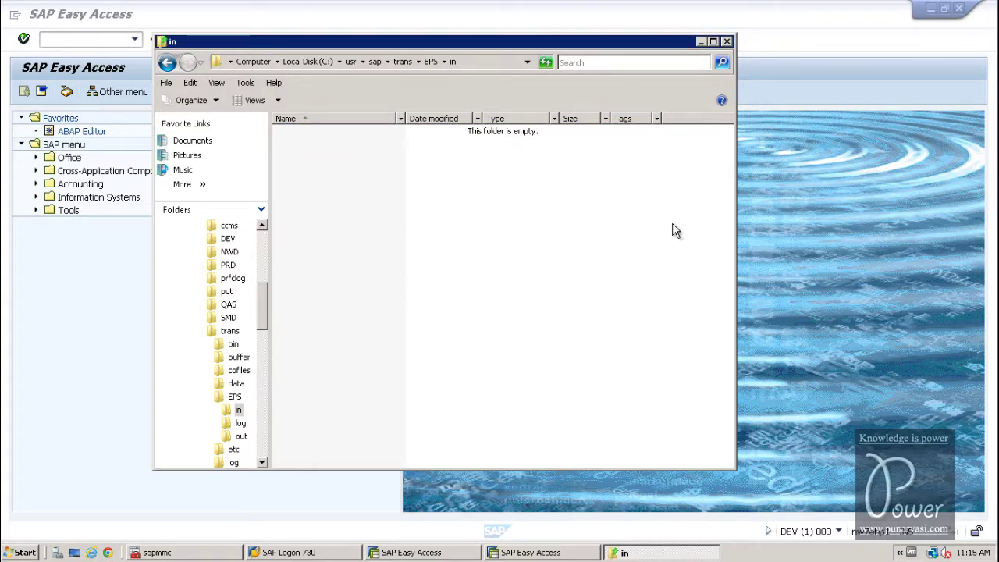
pyautogui.click(14, 554)
# - In a Command Prompt, change to C:\usr\sap\trans and list its contents with dir
pyautogui.click(70, 222)
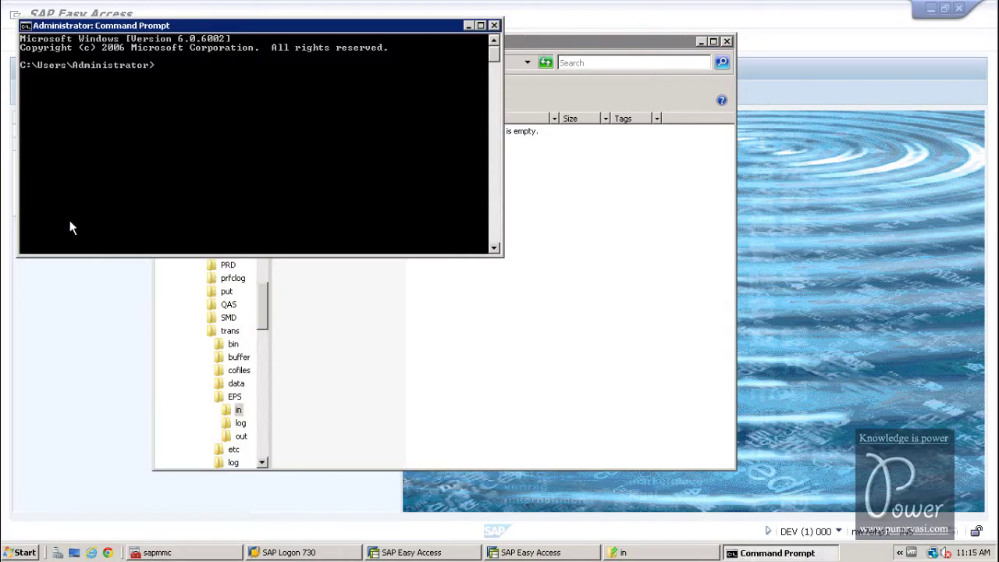
pyautogui.write('cd')
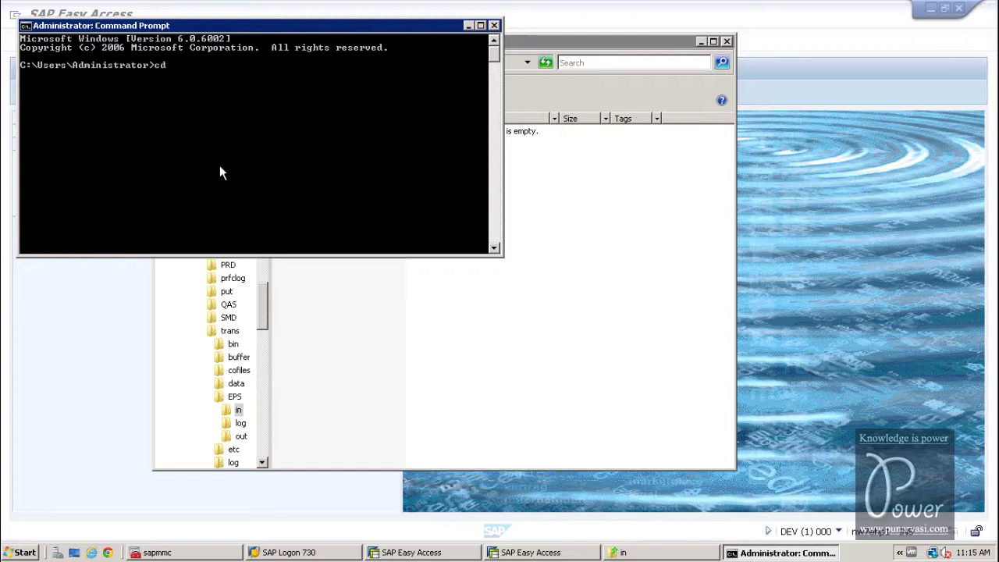
pyautogui.rightClick(220, 172)
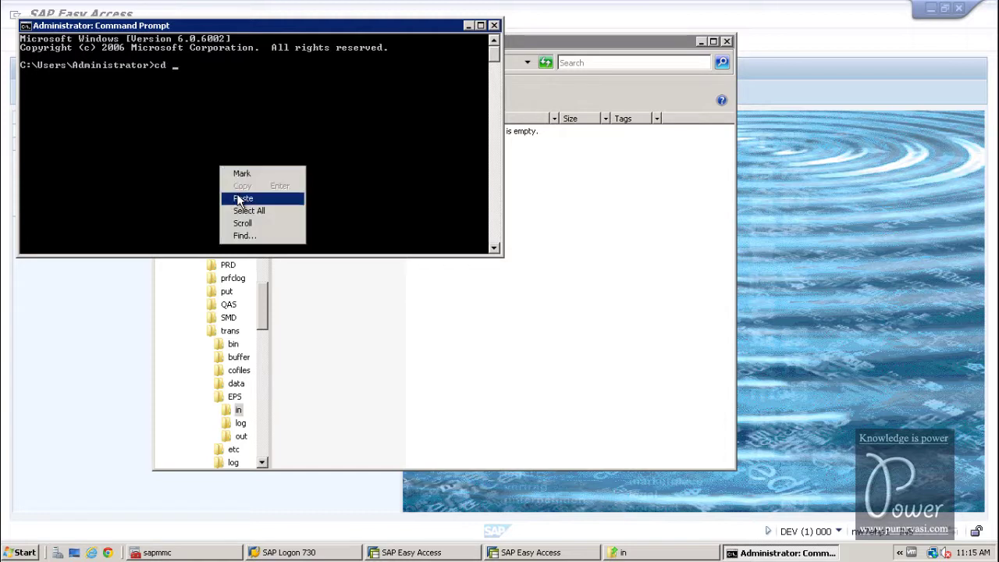
pyautogui.click(238, 197)
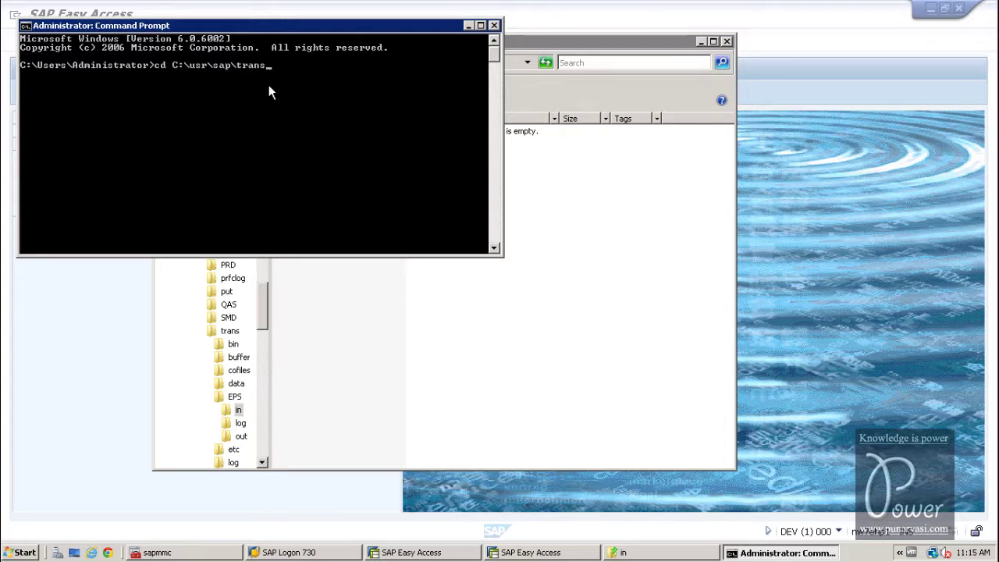
pyautogui.press('Return')
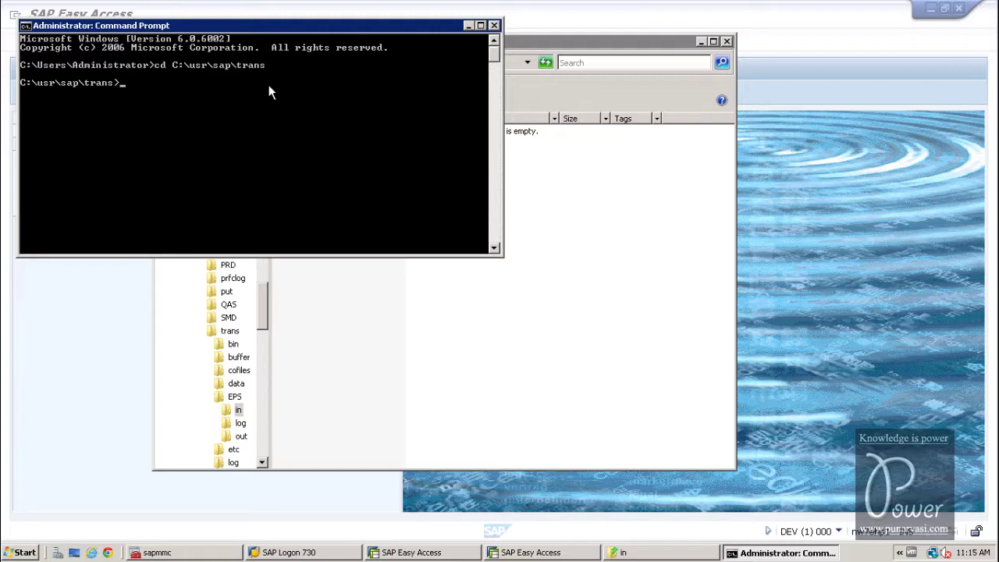
pyautogui.write('dir')
pyautogui.press('Return')
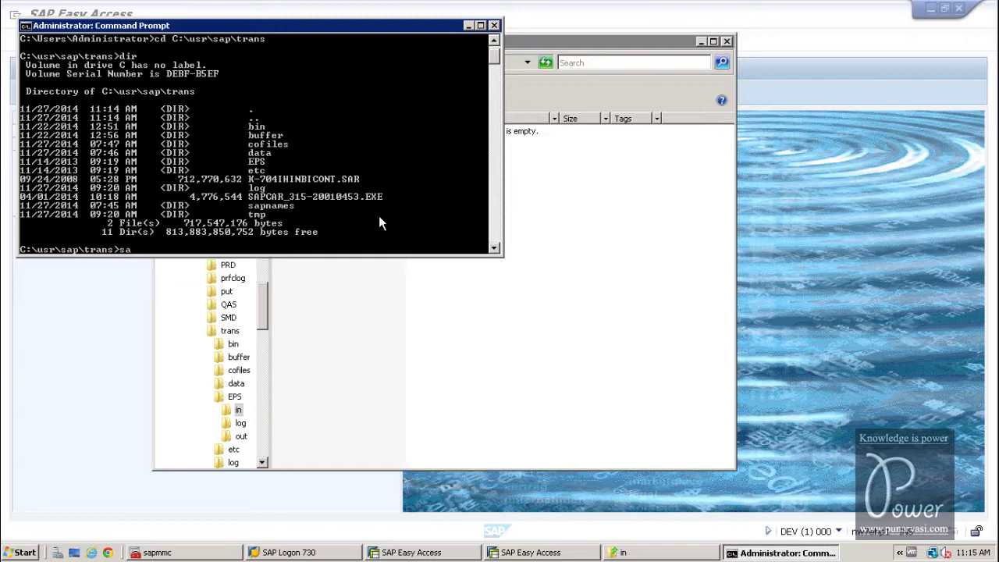
# - Run SAPCAR_315-20010453.EXE -xvf K-704IHINBICONT.SAR, then close the console and minimize Explorer
pyautogui.write('sap')
pyautogui.press('Tab')
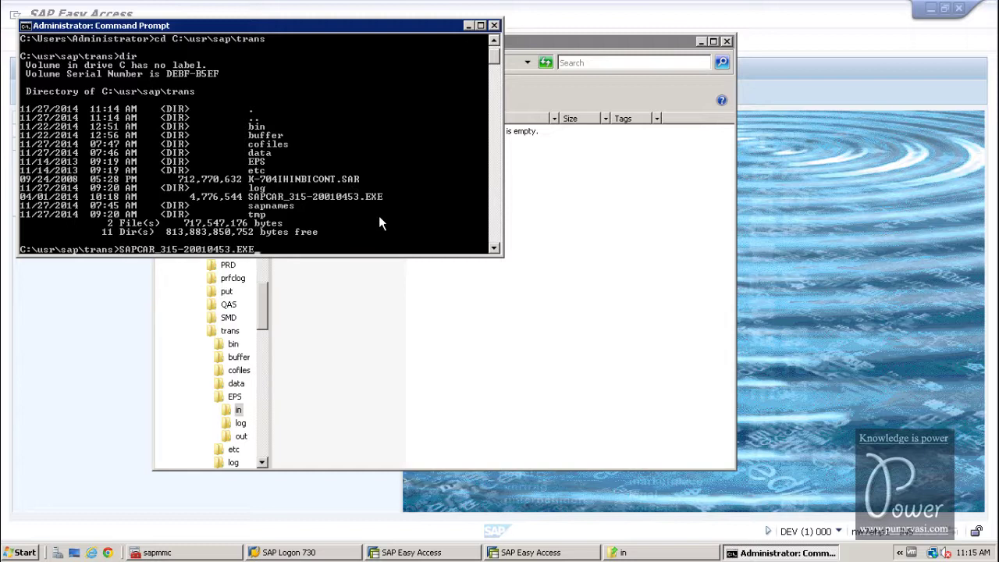
pyautogui.write('-xvf k-')
pyautogui.press('Tab')
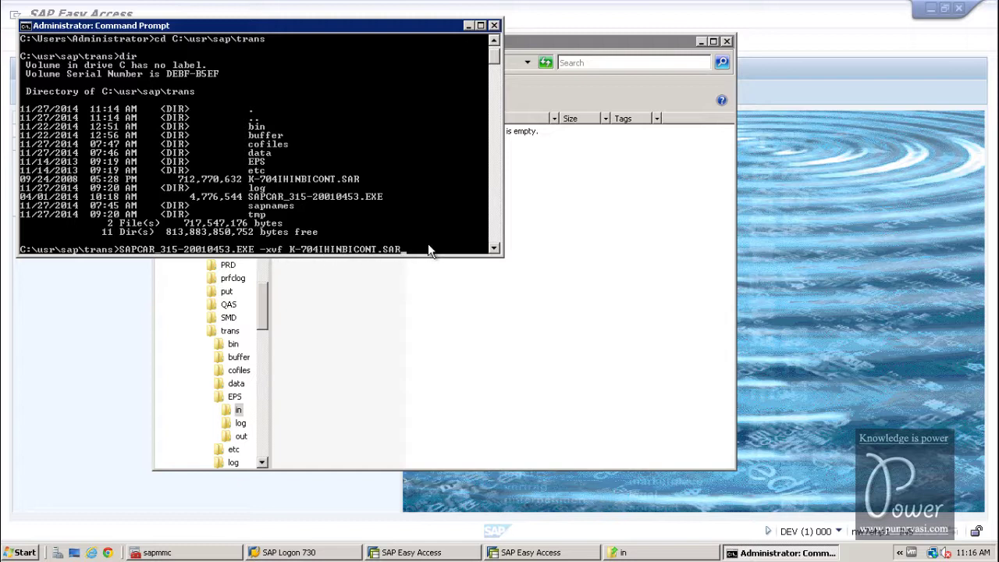
pyautogui.press('Return')
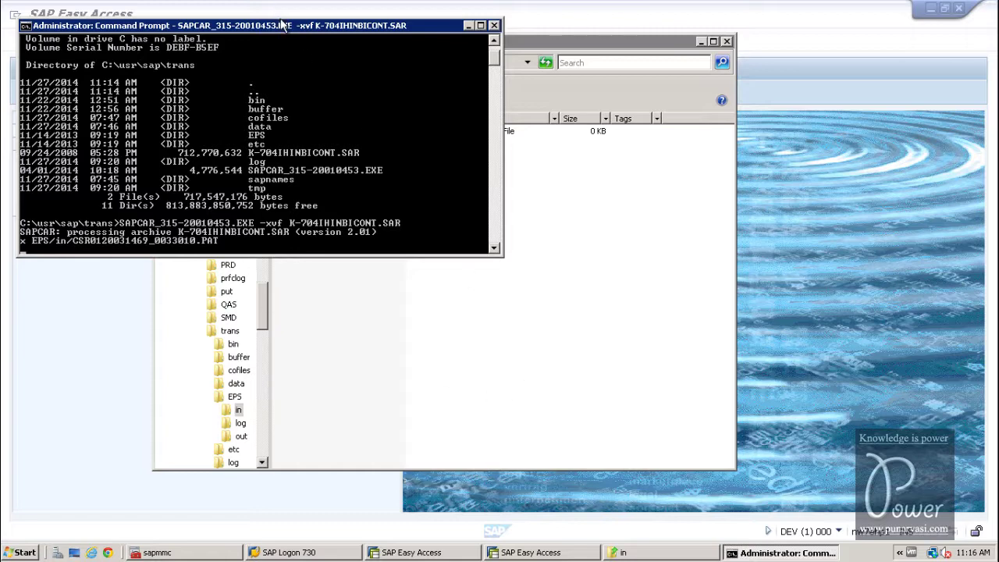
pyautogui.moveTo(284, 27); pyautogui.dragTo(495, 219)
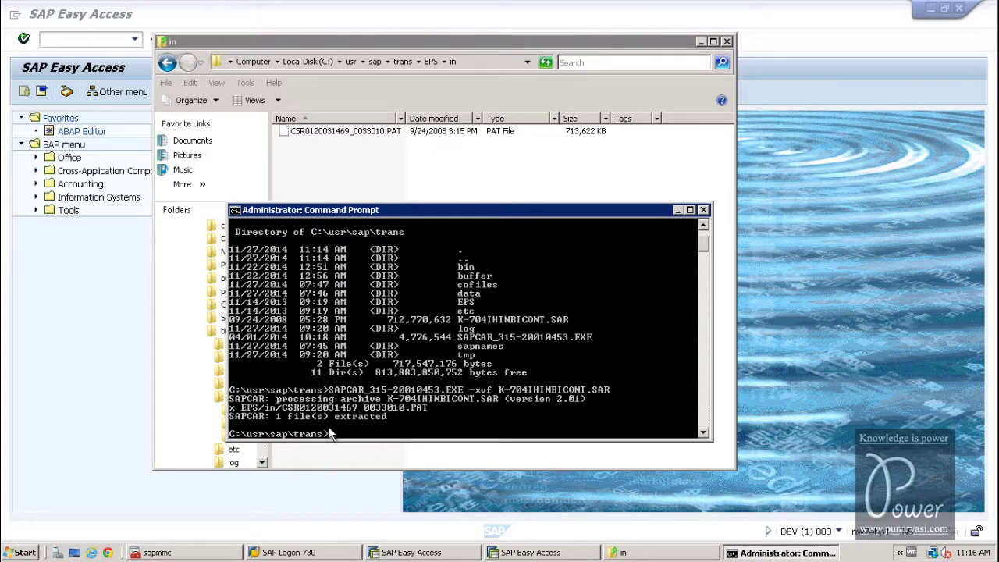
pyautogui.click(704, 210)
pyautogui.click(701, 42)
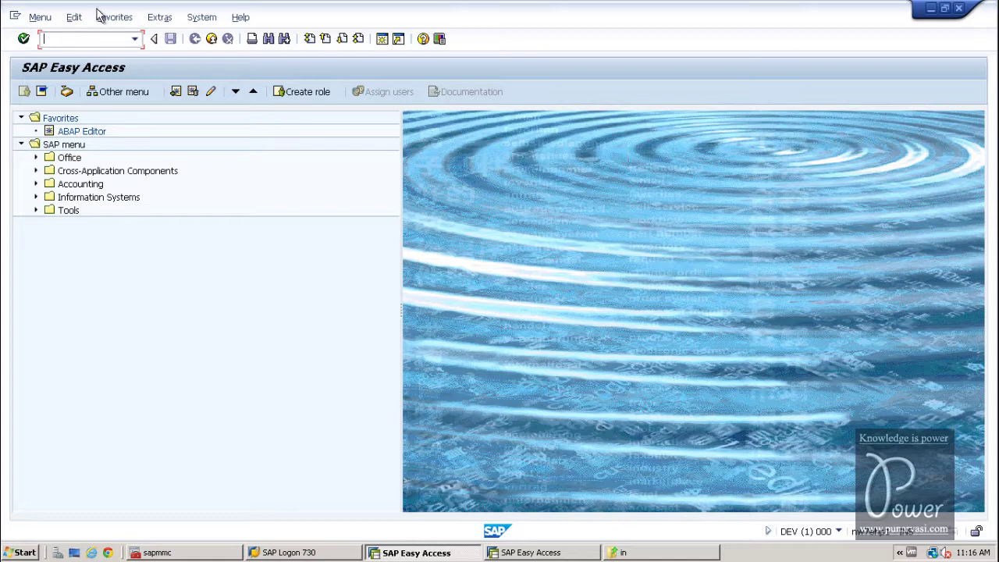
pyautogui.click(204, 19)
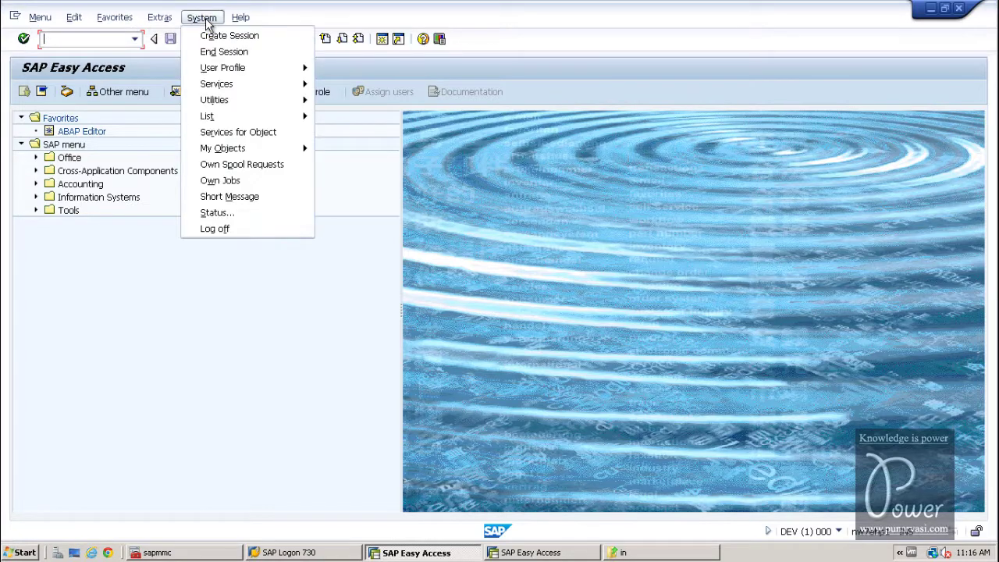
pyautogui.click(220, 213)
pyautogui.click(390, 256)
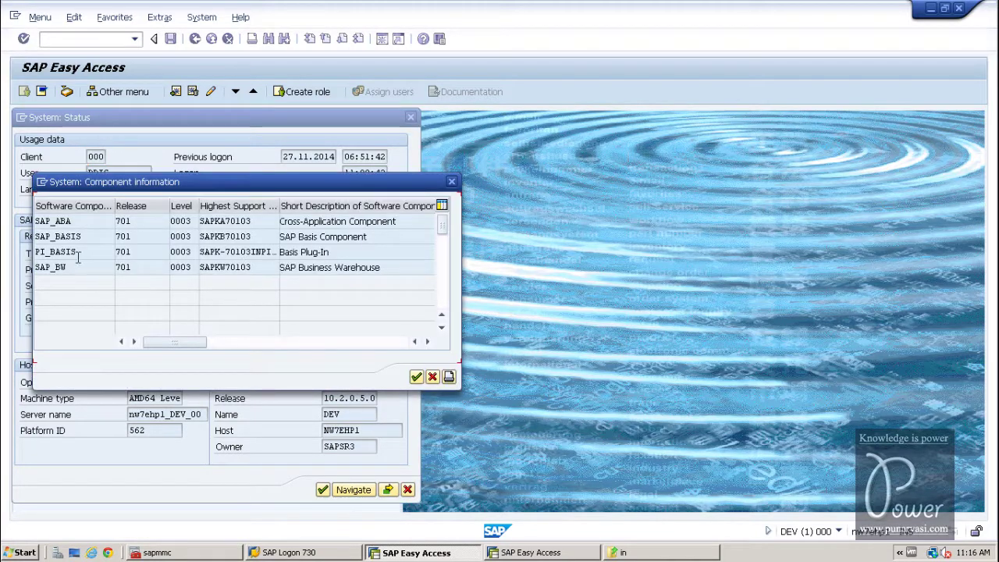
pyautogui.click(450, 183)
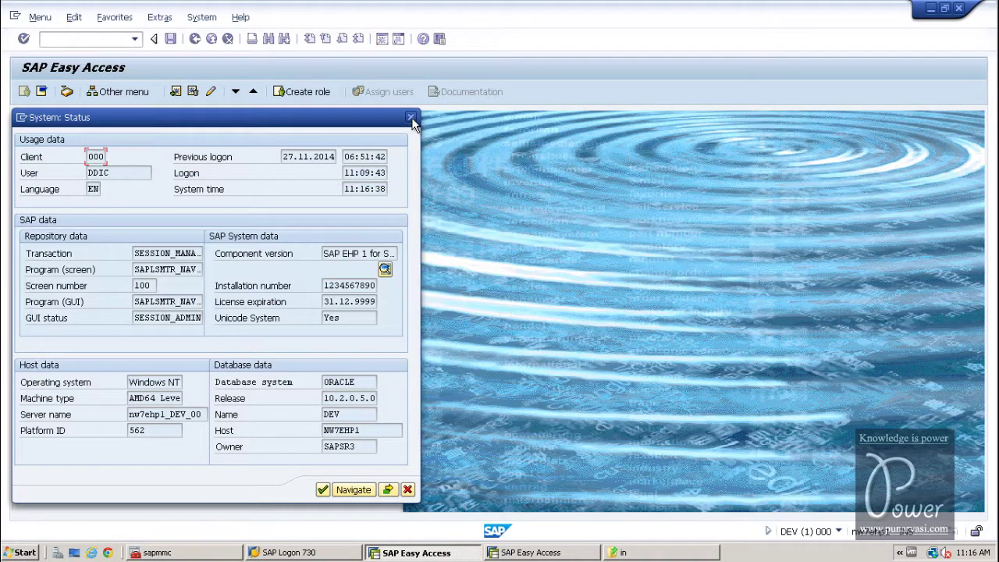
pyautogui.click(411, 117)
pyautogui.click(114, 39)
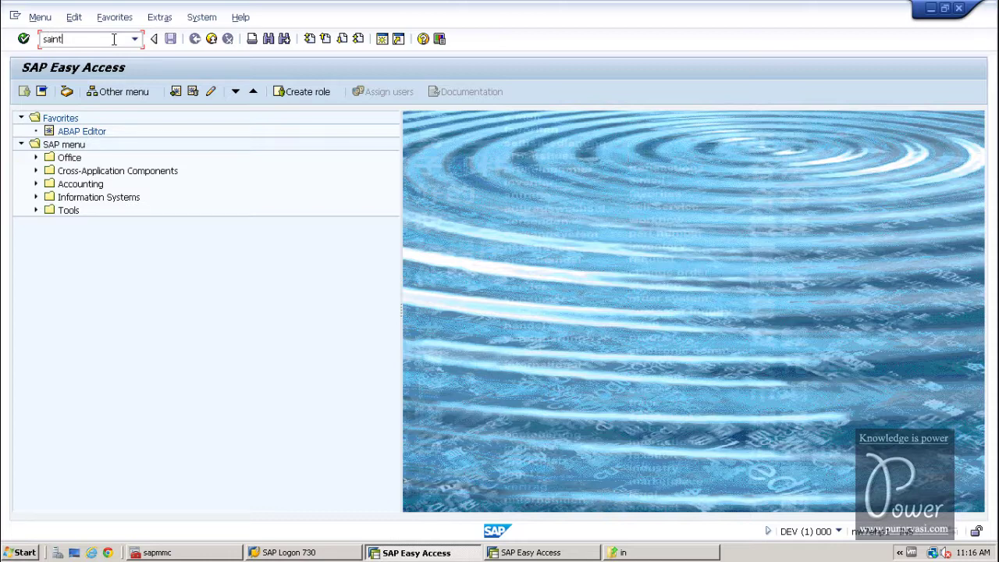
# - In SAINT, load SAPK-704IHINBICONT from the application server's EPS inbox, then return to the installed add-ons list
pyautogui.write('saint')
pyautogui.press('Return')
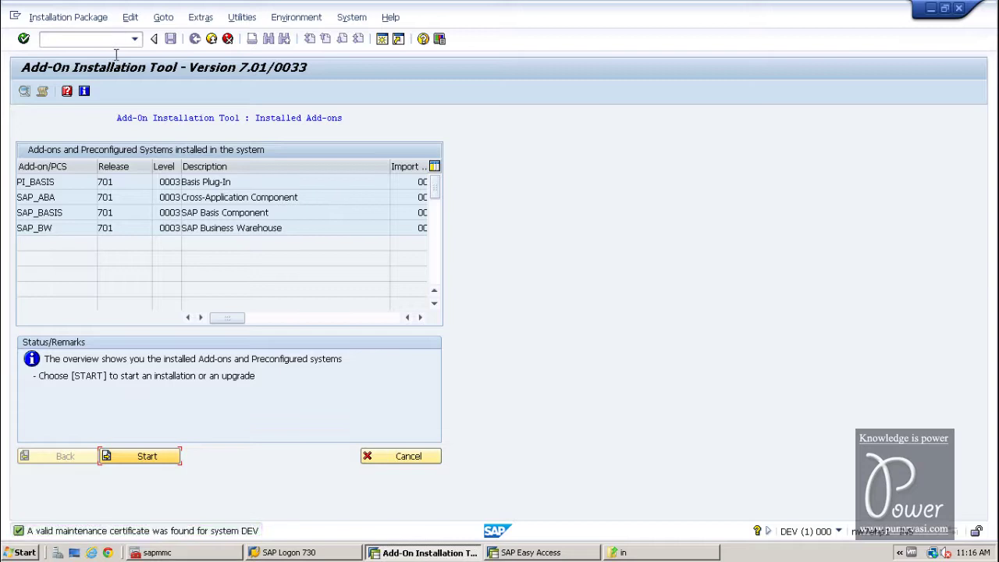
pyautogui.click(44, 19)
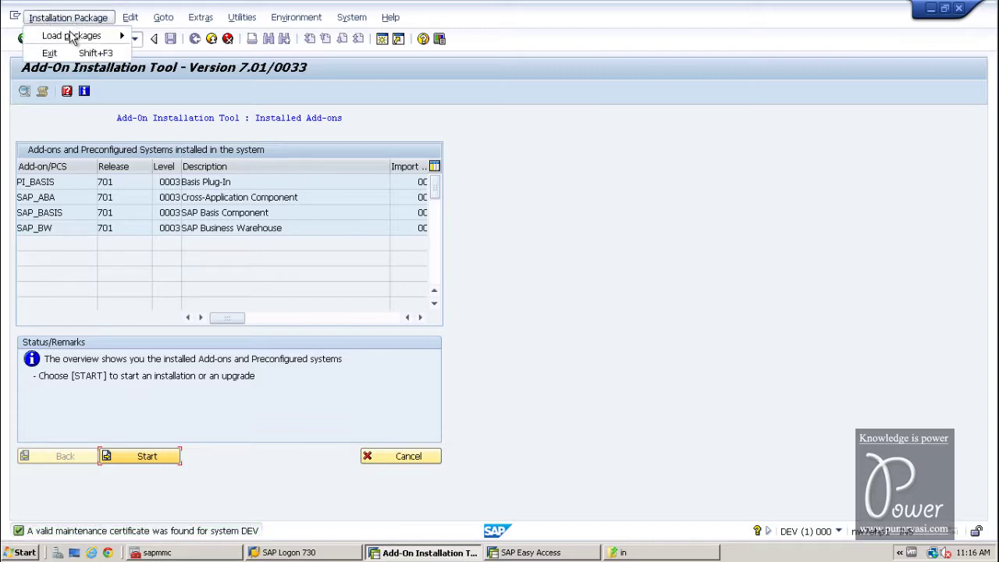
pyautogui.moveTo(69, 35)
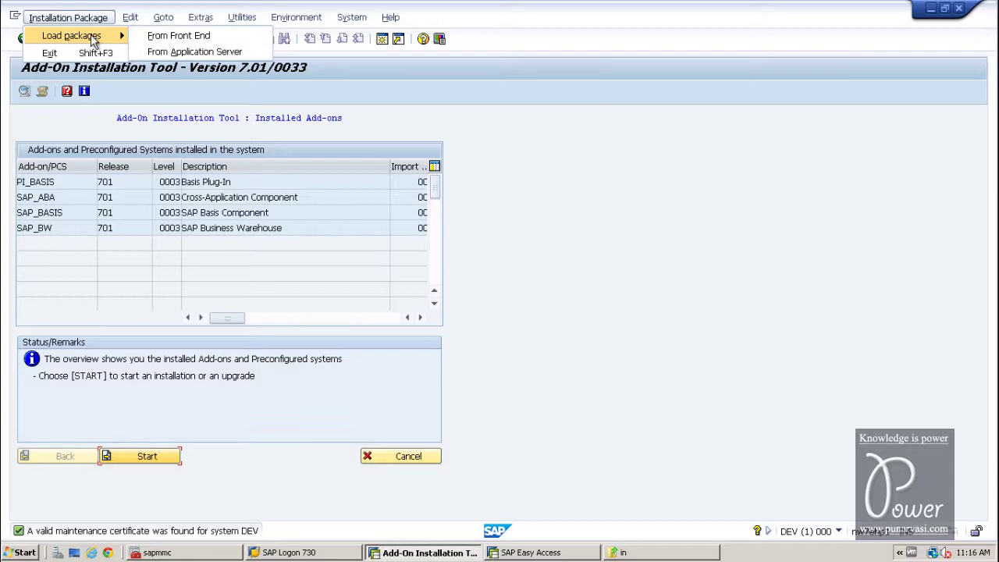
pyautogui.click(171, 55)
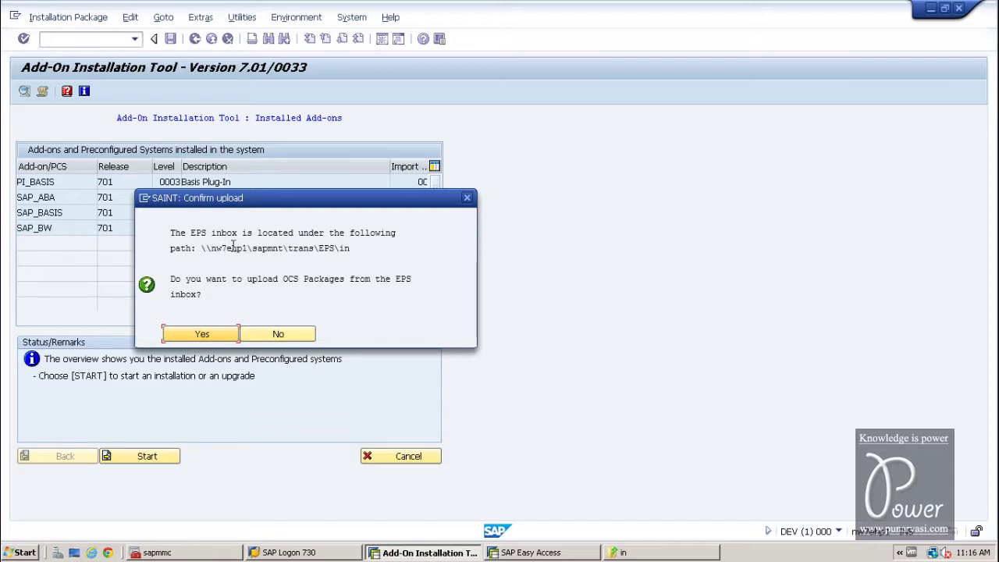
pyautogui.moveTo(287, 248); pyautogui.dragTo(201, 249)
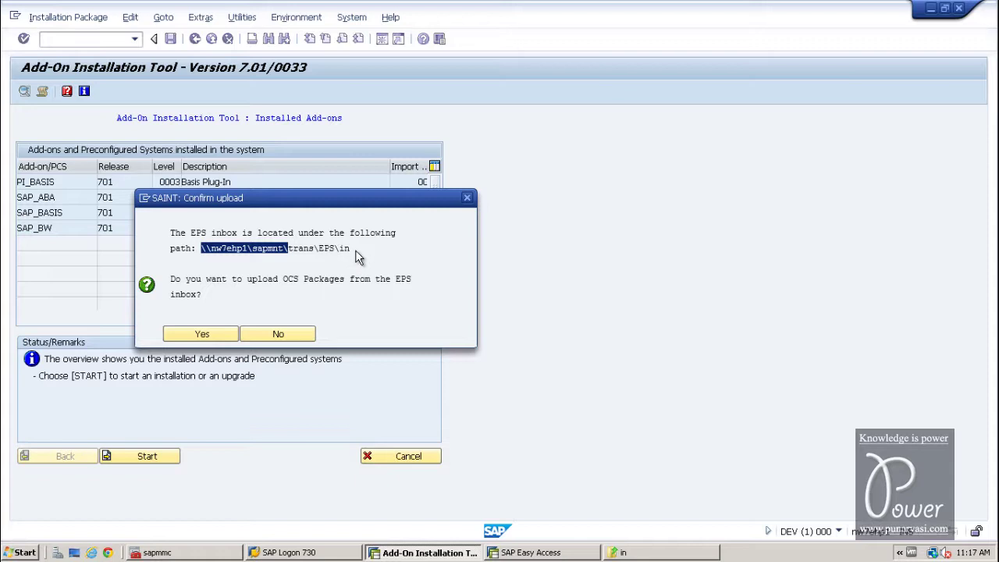
pyautogui.click(205, 335)
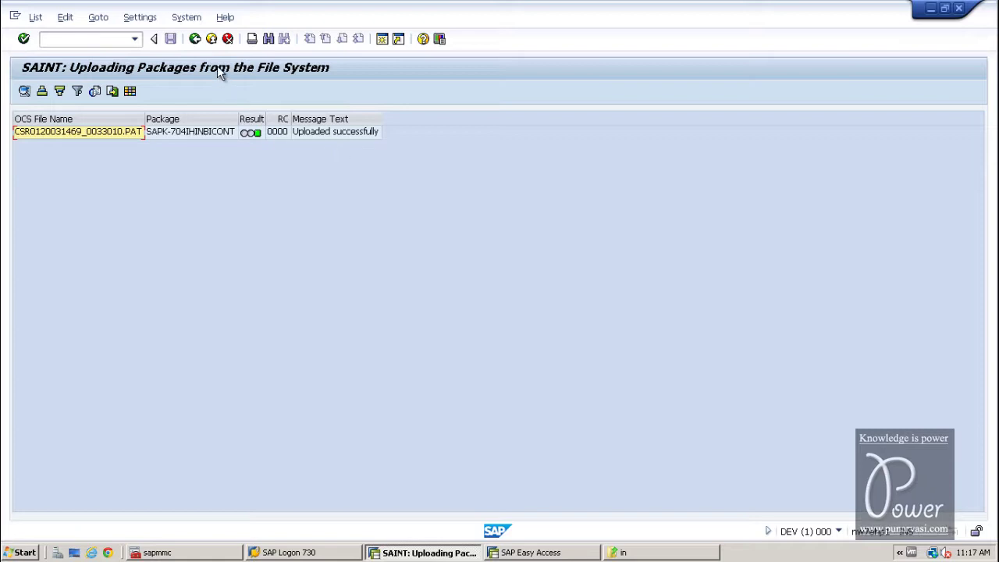
pyautogui.click(195, 40)
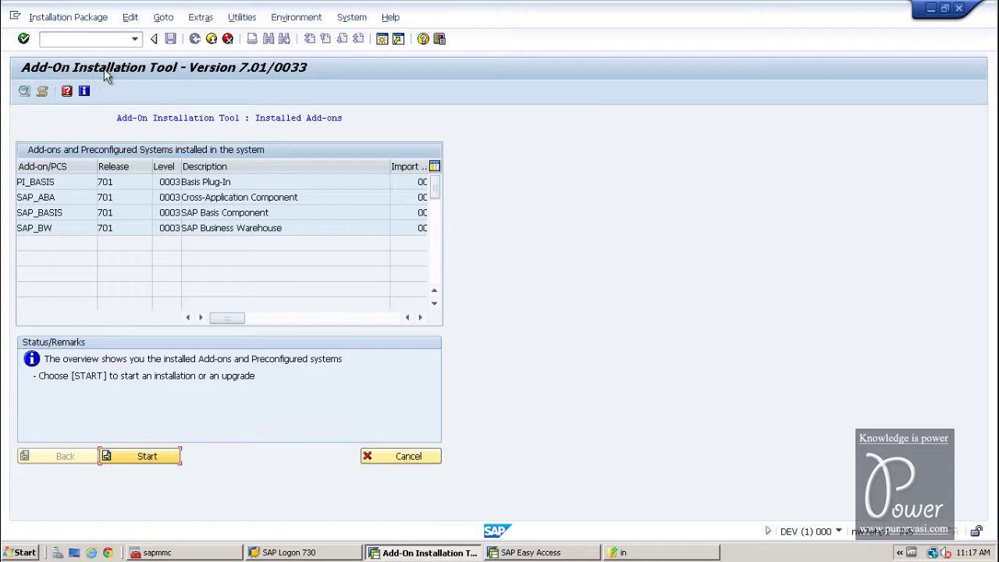
# - Leave SAINT with /n and restart the SAINT transaction from recent transactions
pyautogui.click(134, 39)
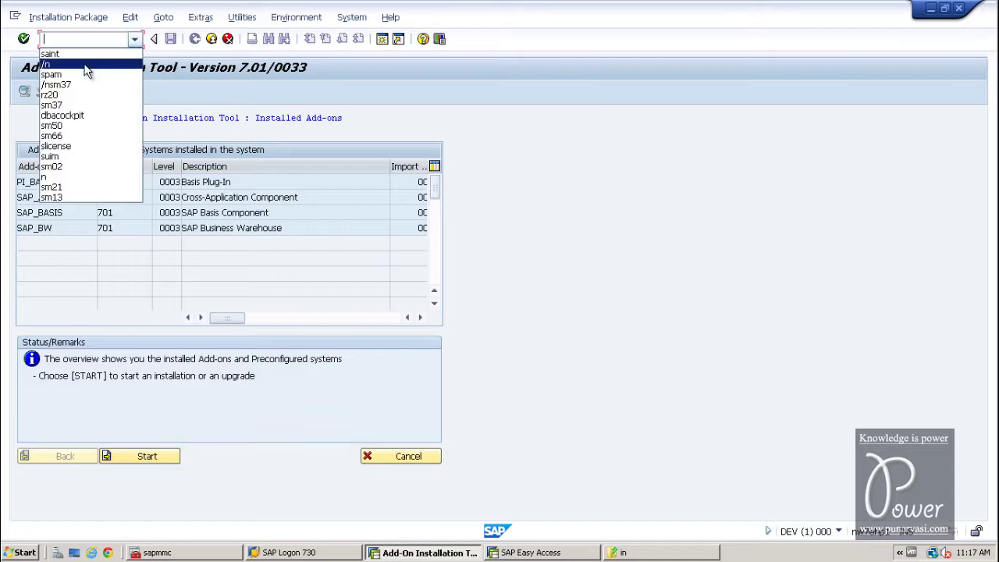
pyautogui.write('/n')
pyautogui.click(24, 39)
pyautogui.click(135, 38)
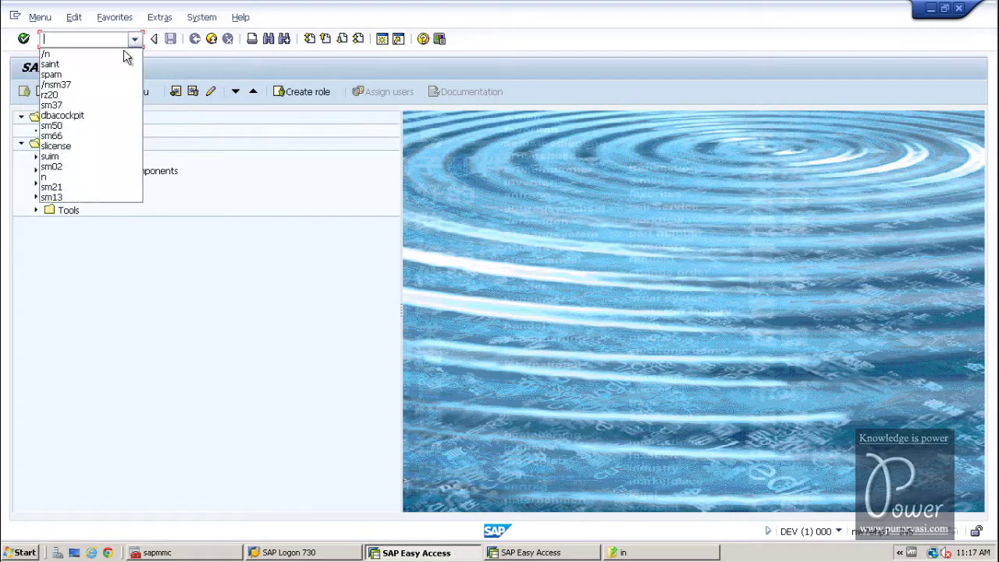
pyautogui.click(76, 68)
pyautogui.click(23, 38)
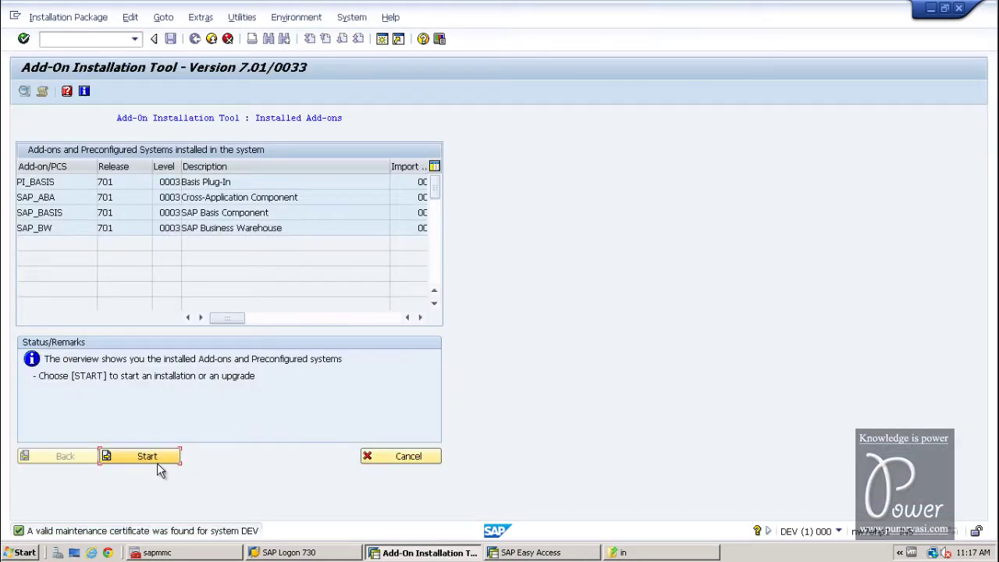
# - Start a BI_CONT 704 installation, accept its queue, and add modification adjustment transports
pyautogui.click(148, 460)
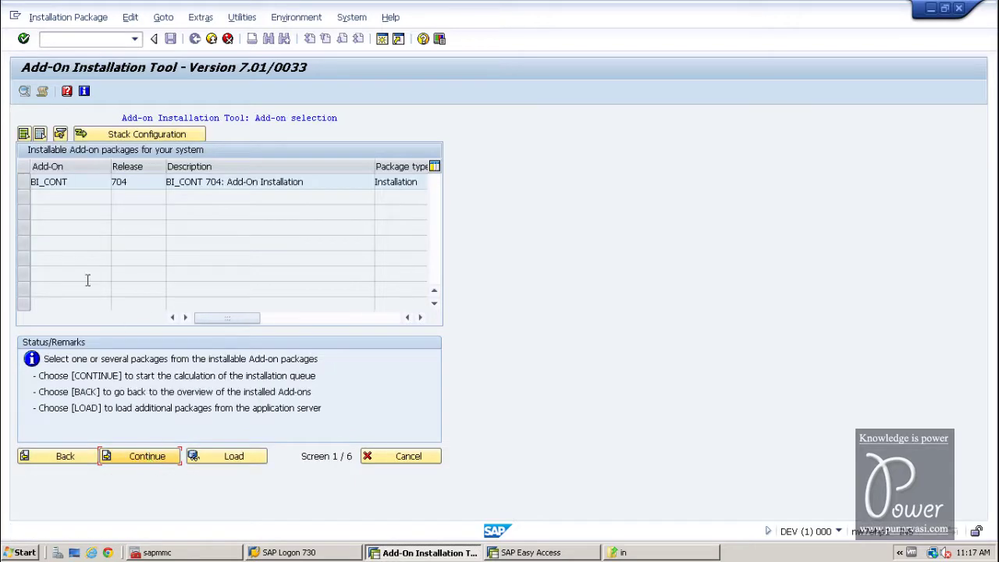
pyautogui.click(24, 182)
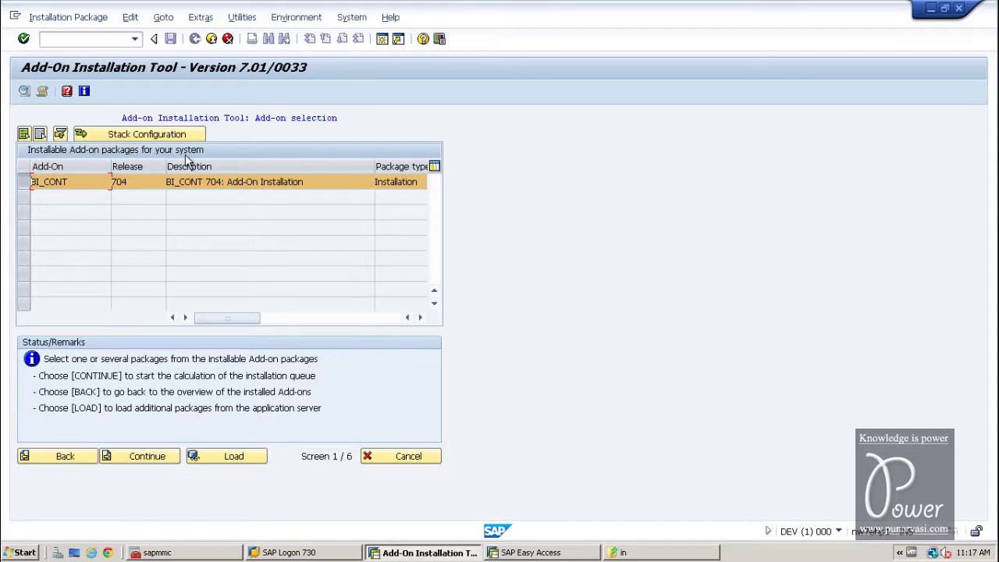
pyautogui.click(149, 461)
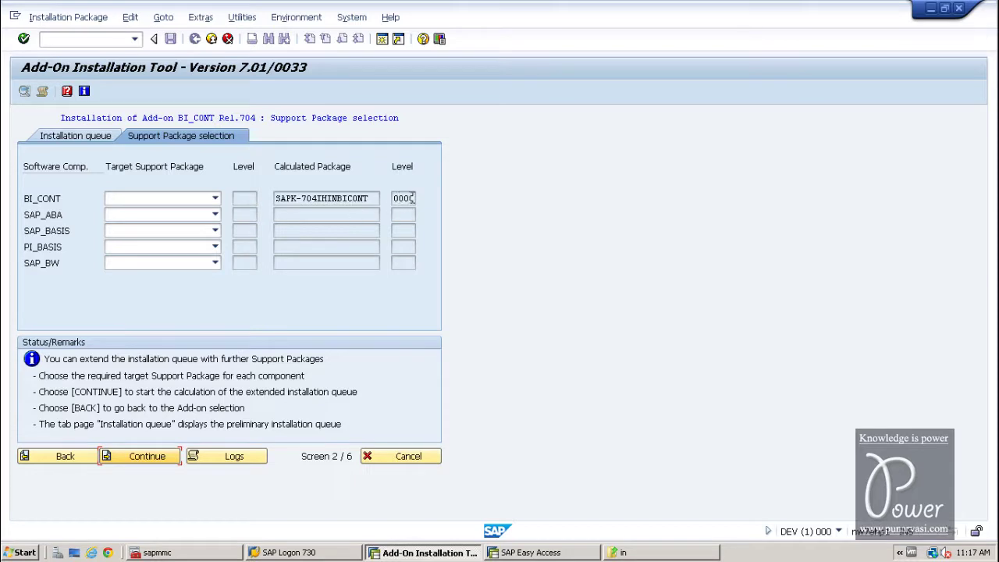
pyautogui.click(135, 456)
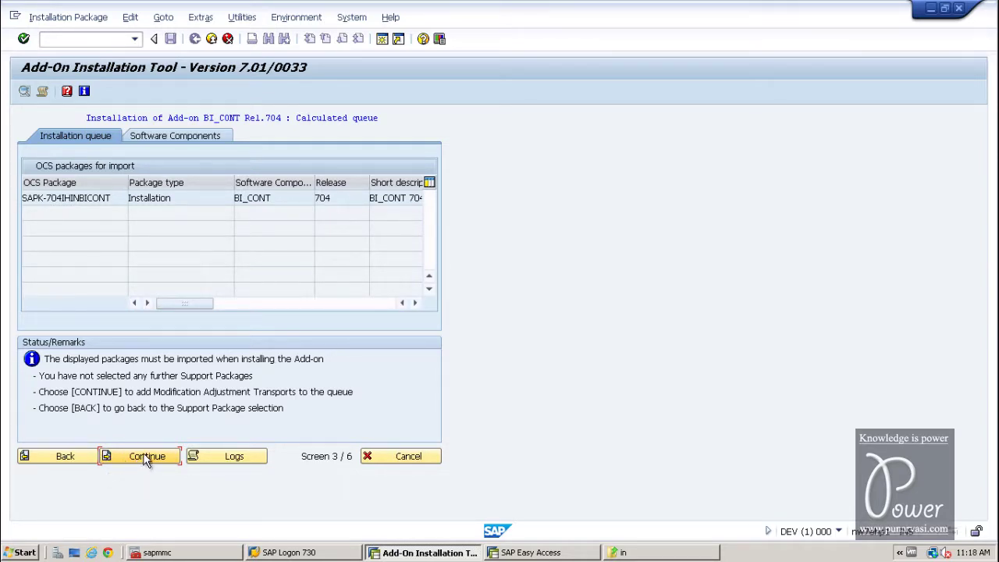
pyautogui.click(143, 466)
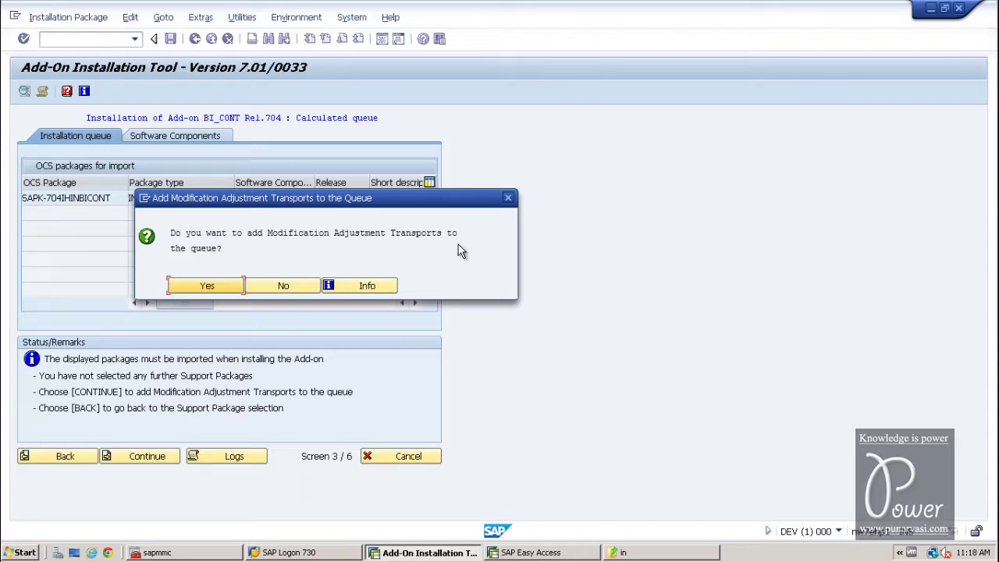
pyautogui.click(209, 287)
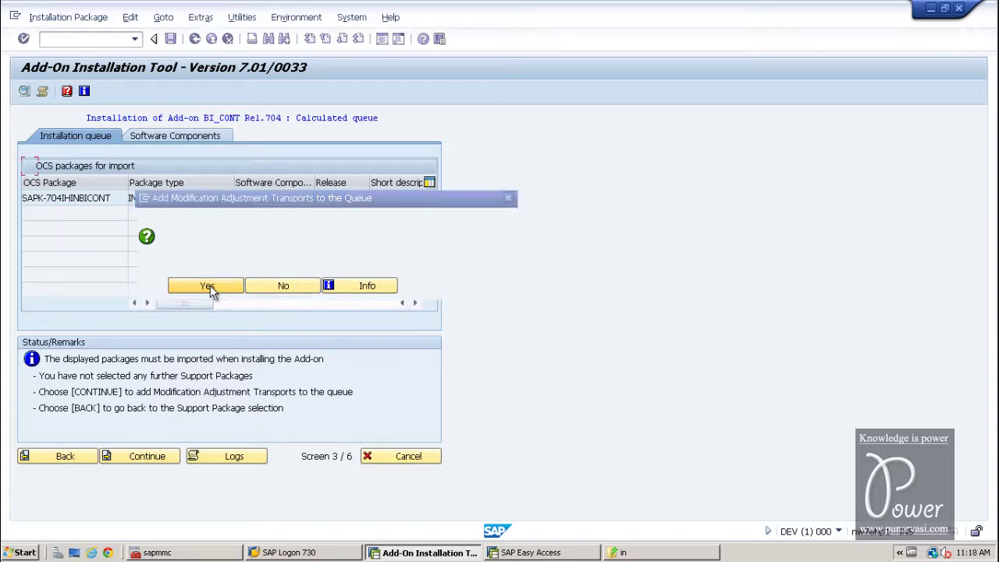
pyautogui.click(158, 459)
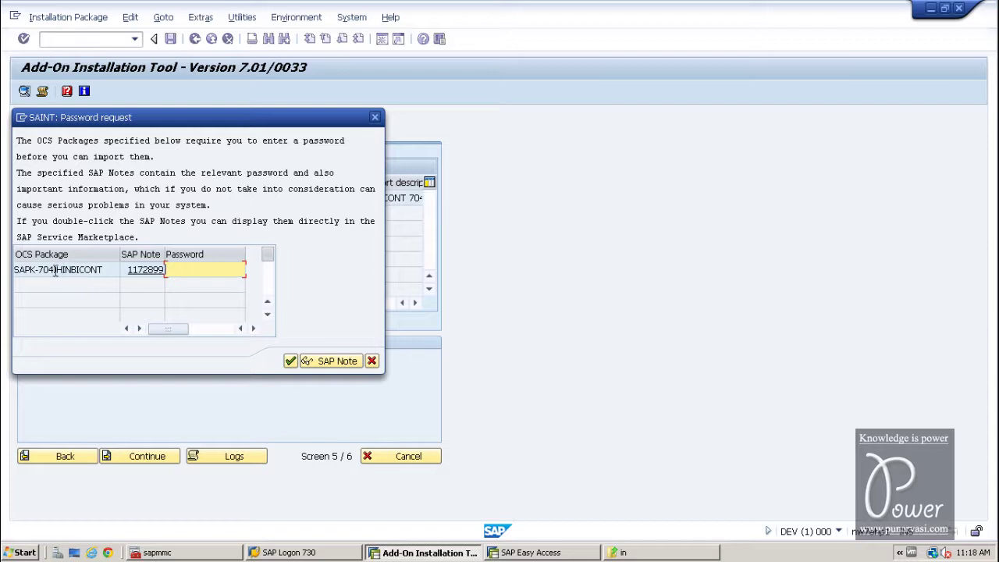
# - Open SAP Note 1172899 from the password request in the browser
pyautogui.doubleClick(153, 274)
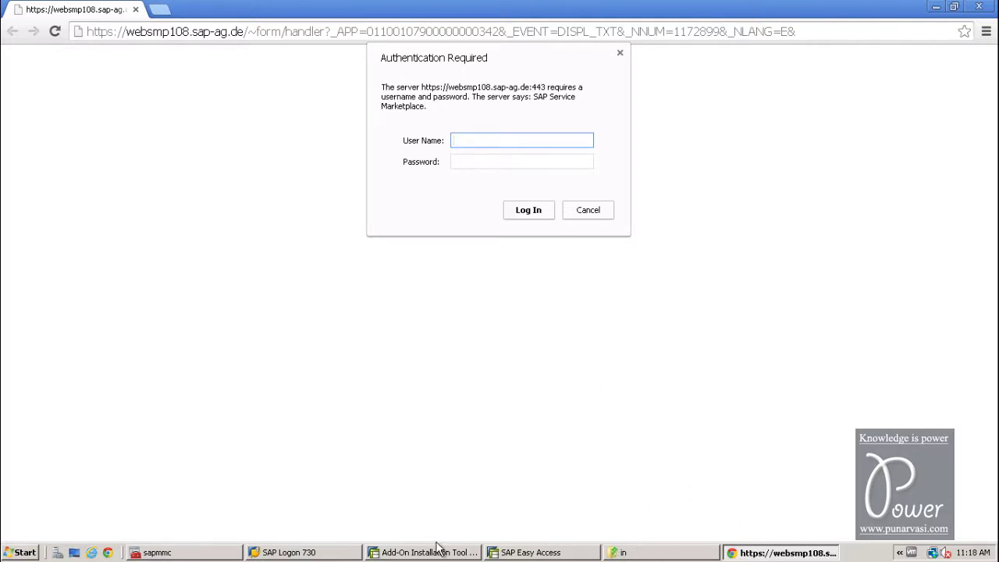
# - Open the 1172899_Password file in E:\NW701\BI_CONT
pyautogui.click(656, 554)
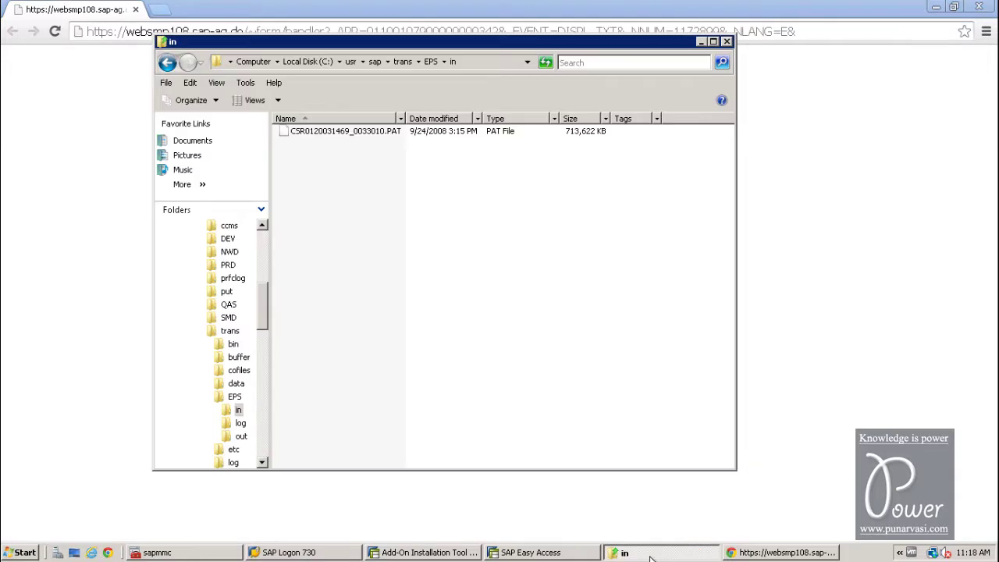
pyautogui.click(23, 552)
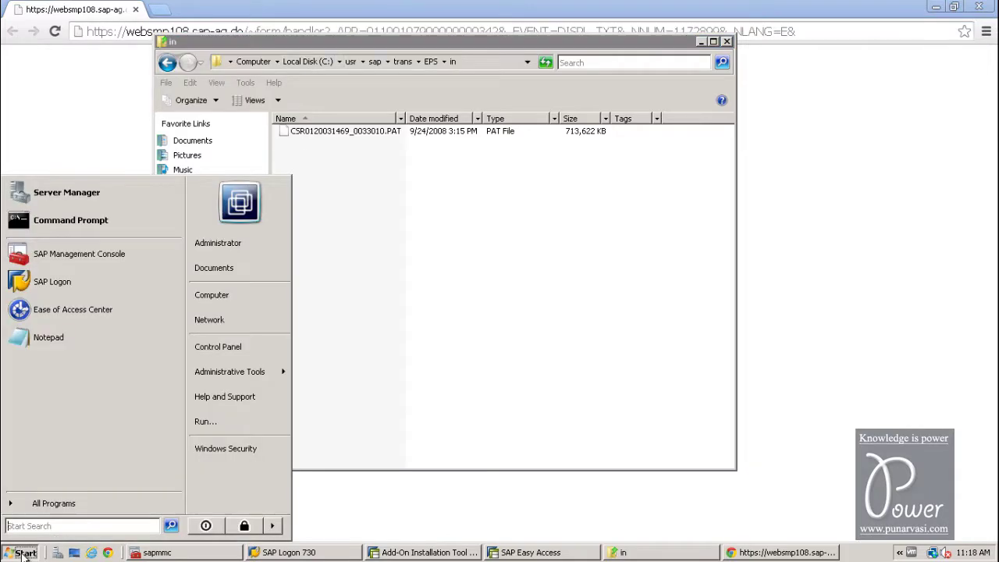
pyautogui.click(231, 295)
pyautogui.doubleClick(331, 181)
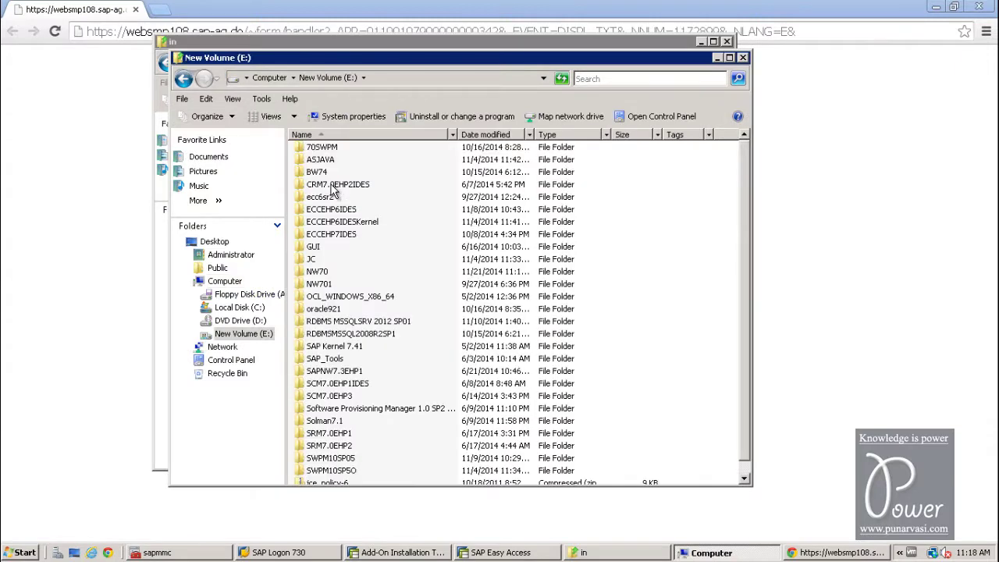
pyautogui.doubleClick(319, 284)
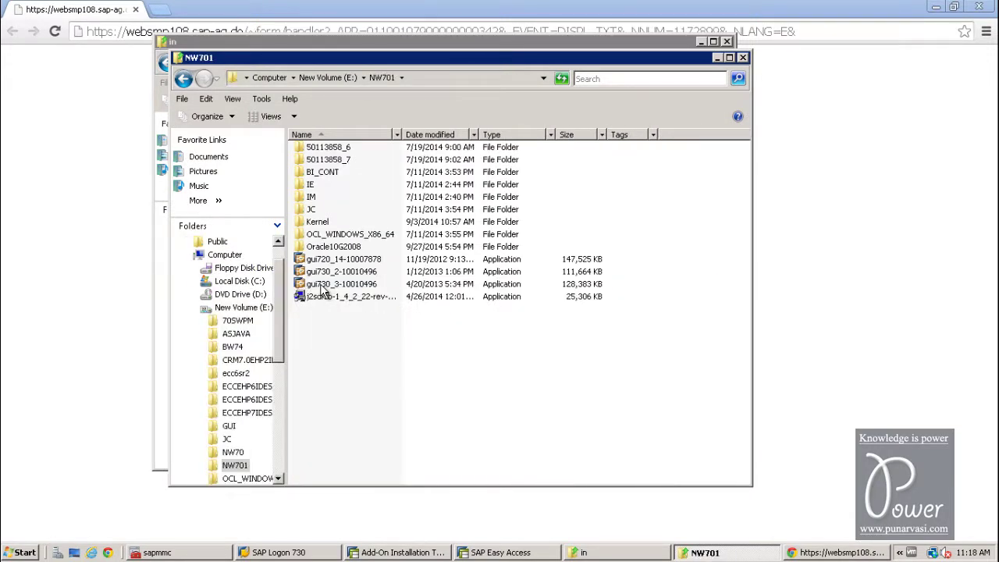
pyautogui.doubleClick(327, 173)
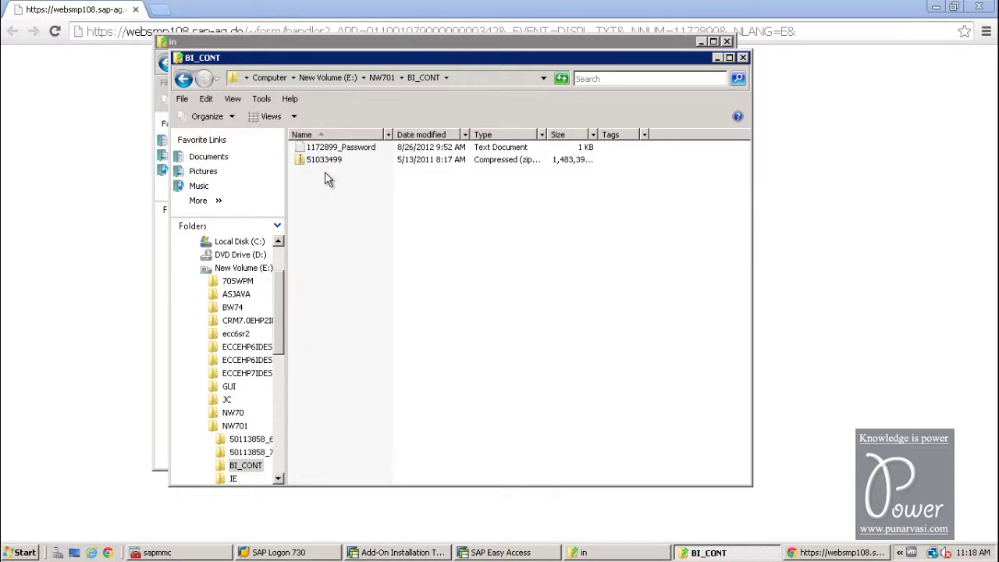
pyautogui.doubleClick(332, 148)
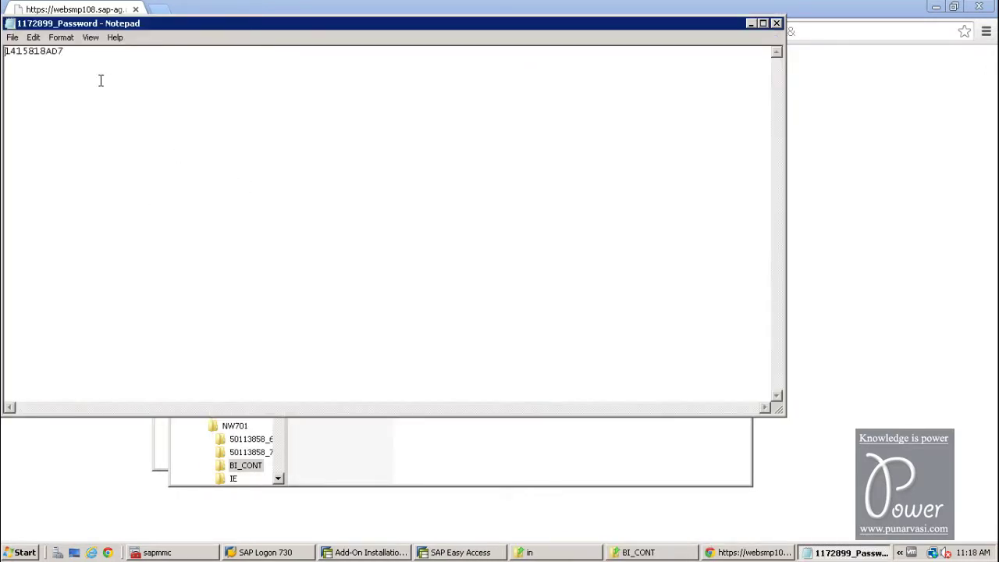
# - Copy the package password, minimize the Explorer and Notepad windows, and cancel the Marketplace login
pyautogui.moveTo(69, 53); pyautogui.dragTo(5, 52)
pyautogui.hotkey('ctrl', 'c')
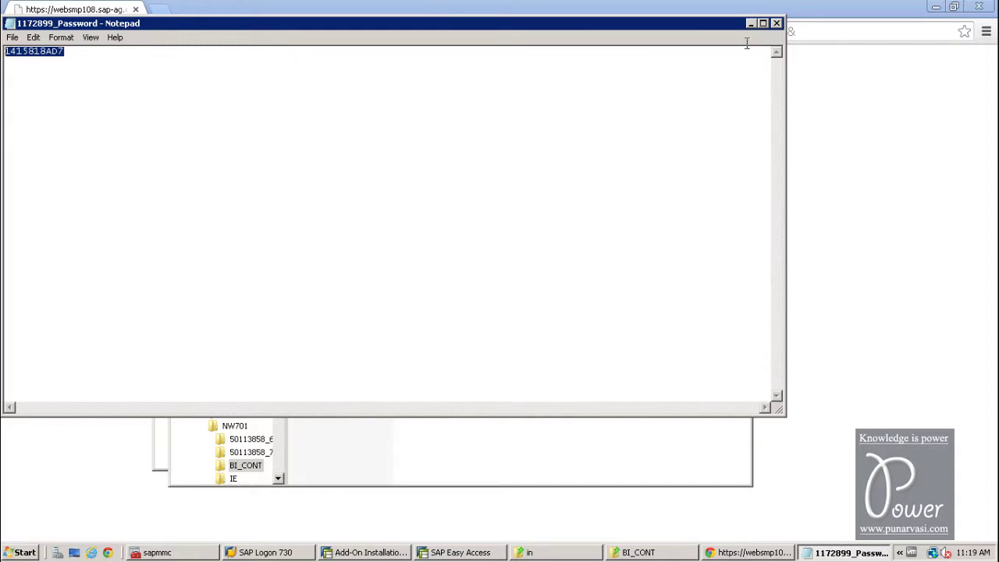
pyautogui.click(751, 23)
pyautogui.click(718, 40)
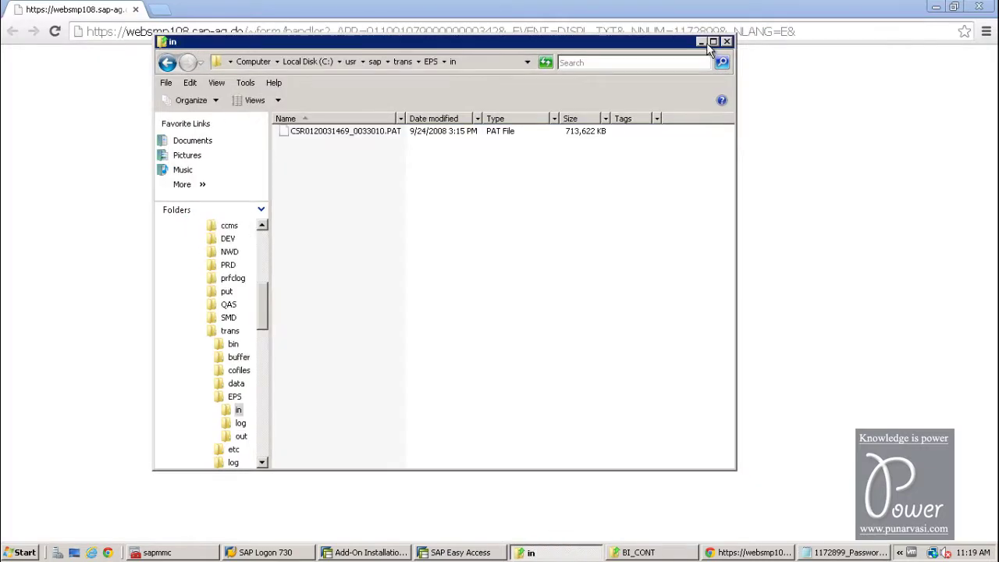
pyautogui.click(702, 42)
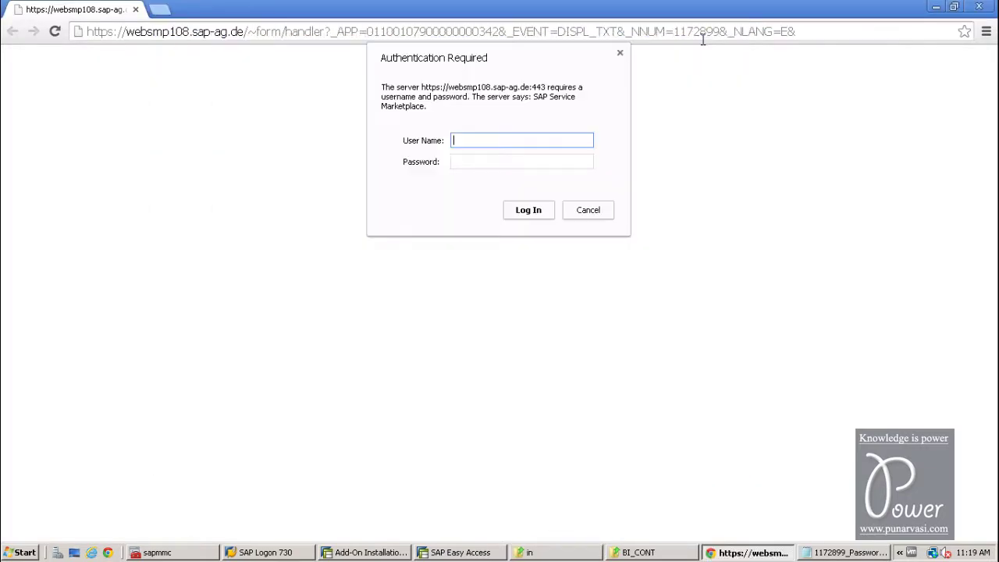
pyautogui.click(605, 213)
# - Paste the copied password for SAPK-704IHINBICONT and start the import with the default start options
pyautogui.click(979, 7)
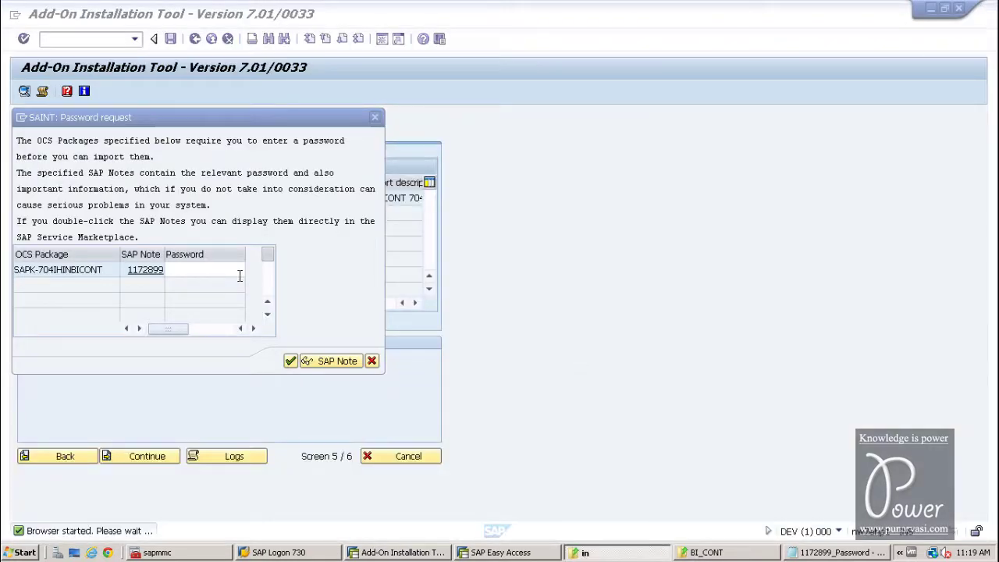
pyautogui.click(232, 270)
pyautogui.hotkey('ctrl', 'v')
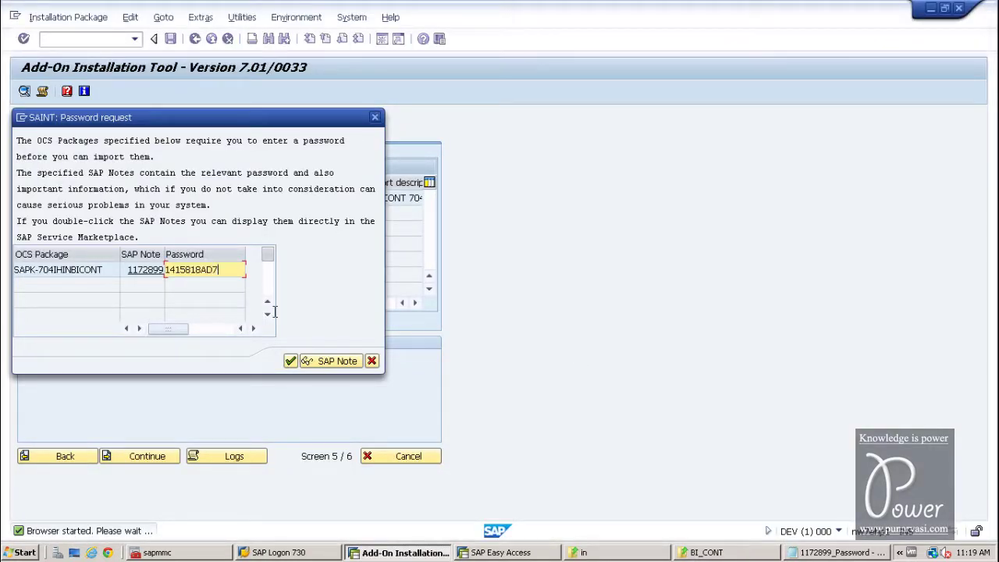
pyautogui.click(291, 361)
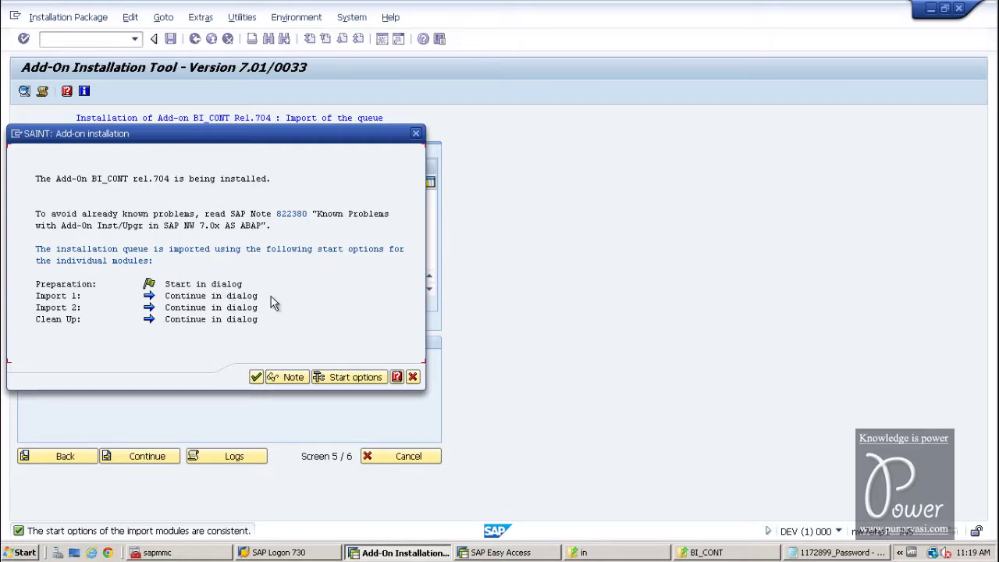
pyautogui.click(257, 378)
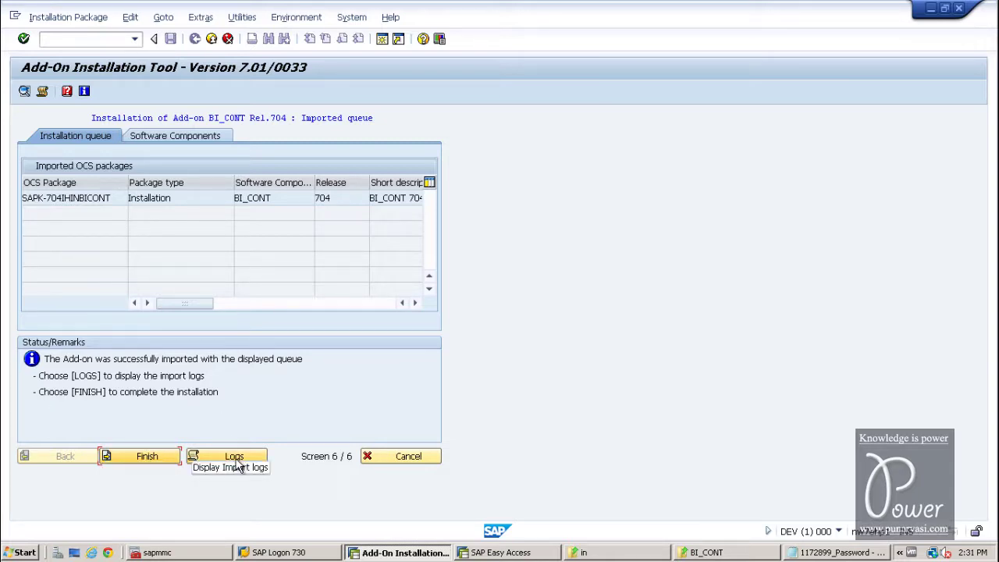
# - Finish the BI_CONT 704 installation and exit the Add-On Installation Tool
pyautogui.click(149, 458)
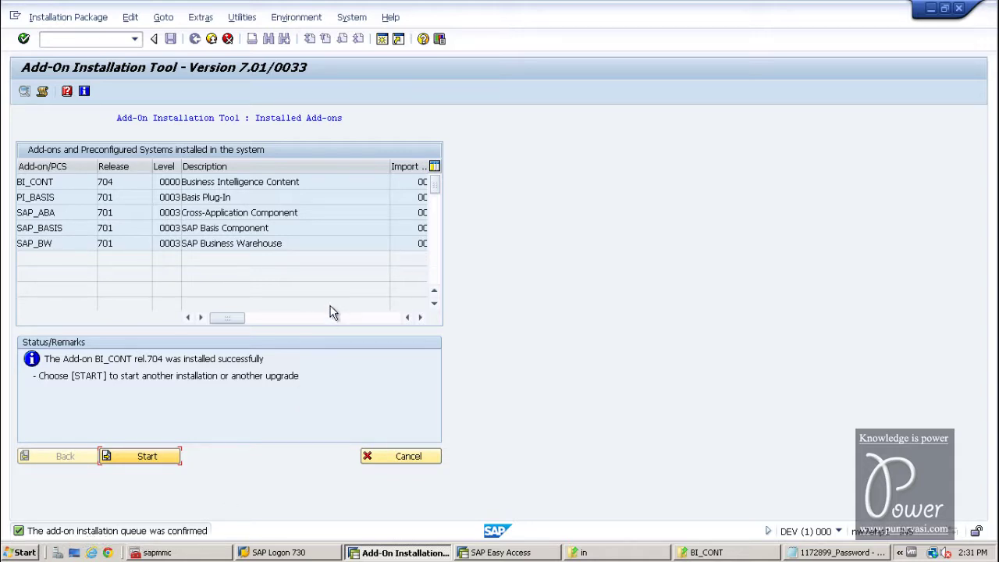
pyautogui.click(78, 17)
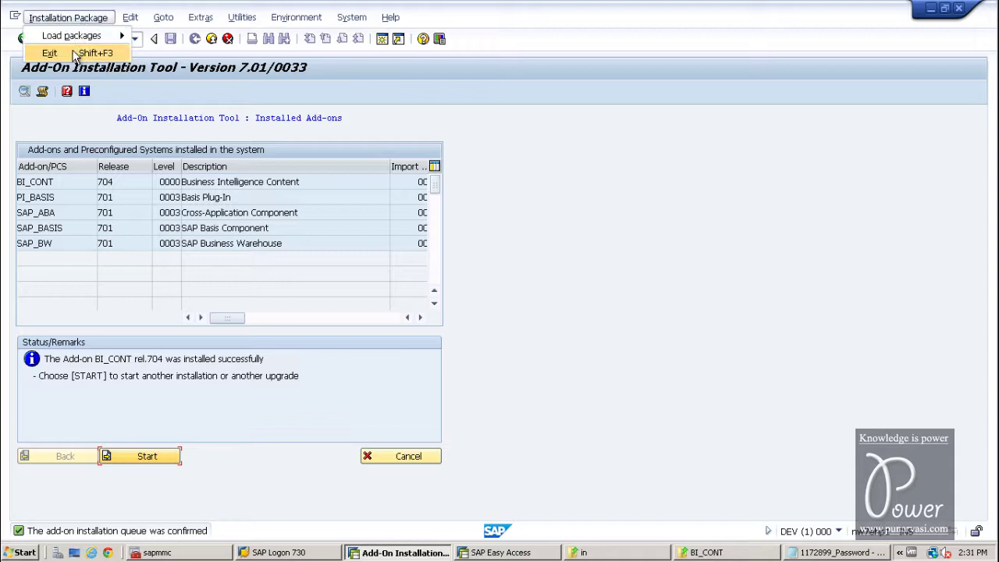
pyautogui.click(78, 52)
# - Check System Status component information for BI_CONT release 704, then close both dialogs
pyautogui.click(202, 17)
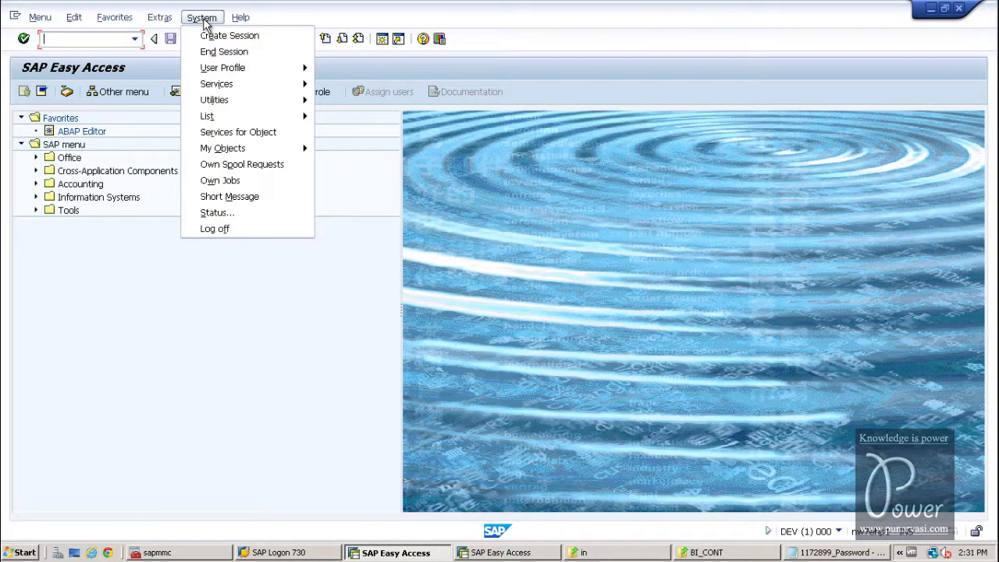
pyautogui.click(219, 213)
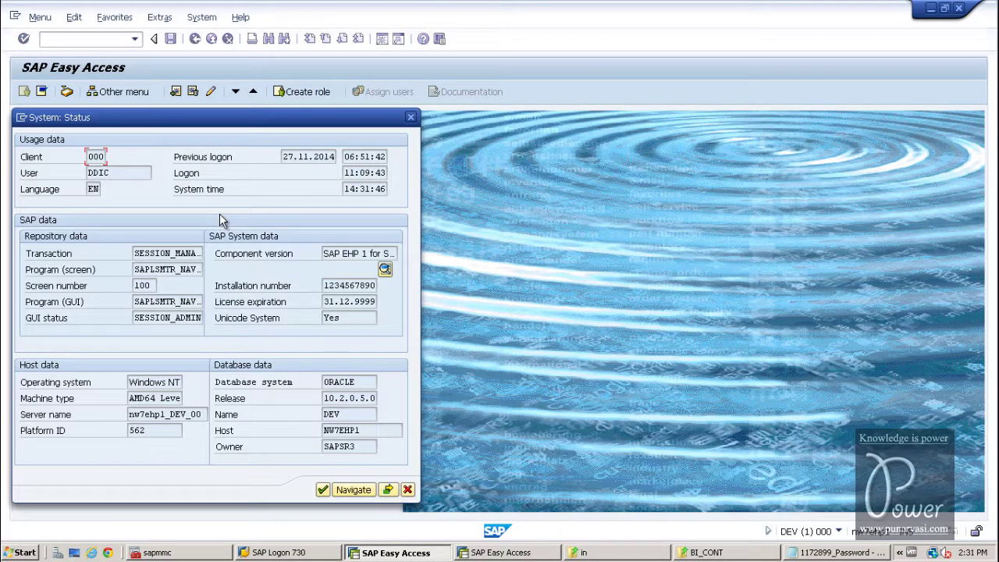
pyautogui.click(386, 270)
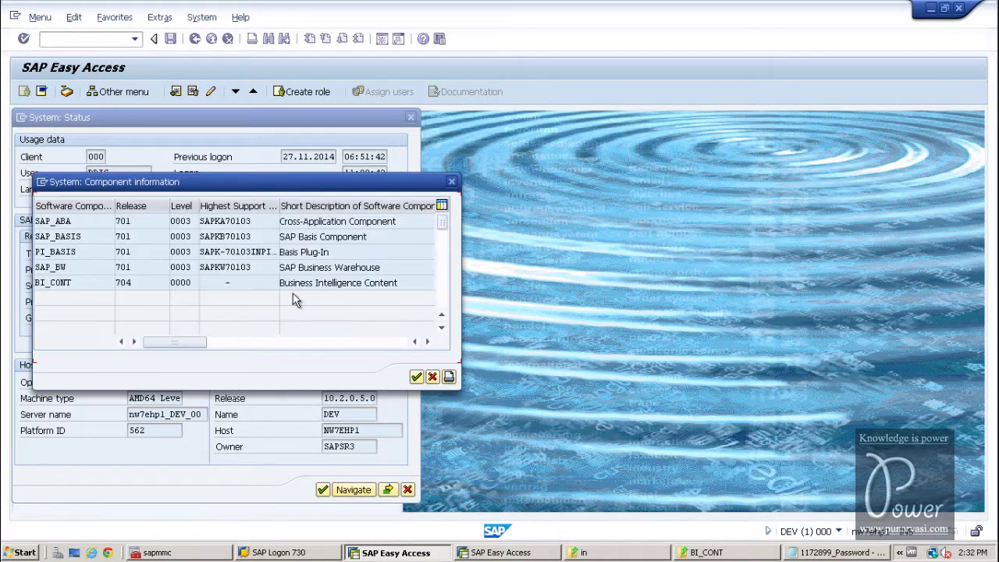
pyautogui.click(63, 286)
pyautogui.click(451, 182)
pyautogui.click(410, 119)
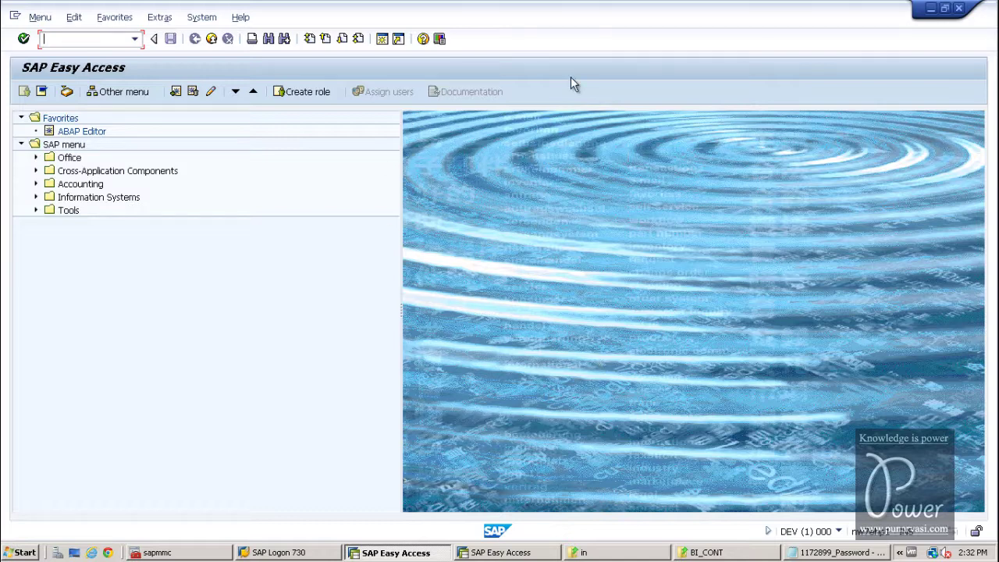
# - Minimize the Remote Desktop session to reveal the local desktop
pyautogui.moveTo(632, 4)
pyautogui.click(660, 12)
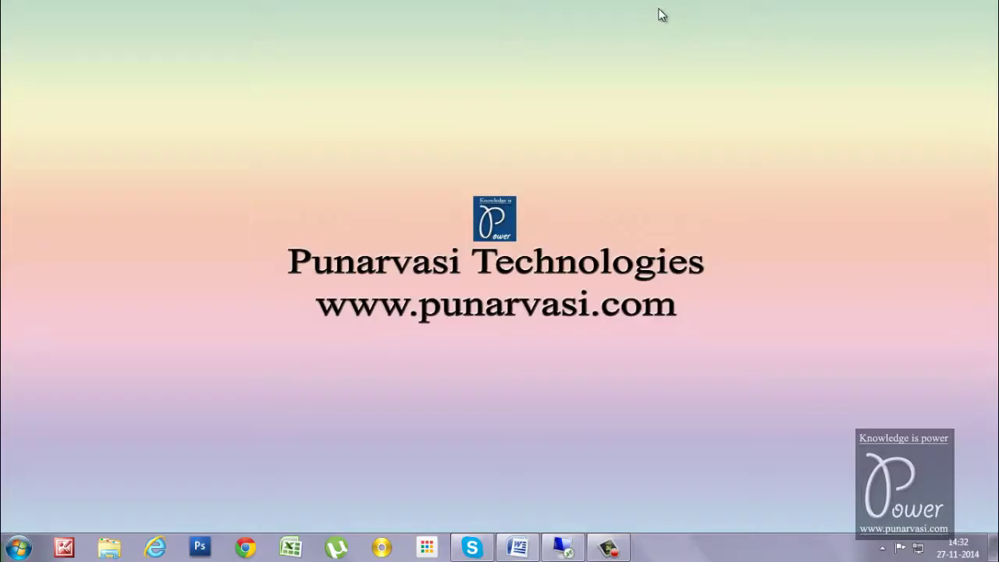